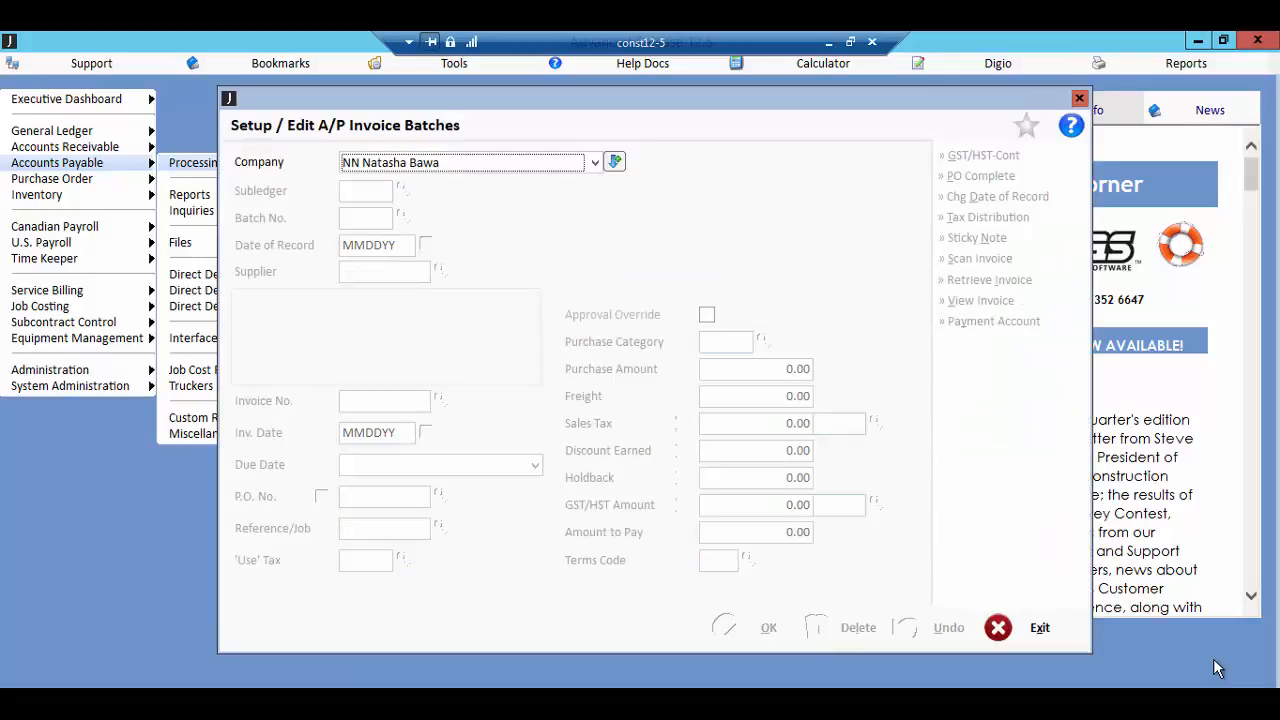
Step: Start A/P invoice batch 60 for the preselected company in the AP2 (Accounts Payable 2) subledger
key("Return")
key("Return")
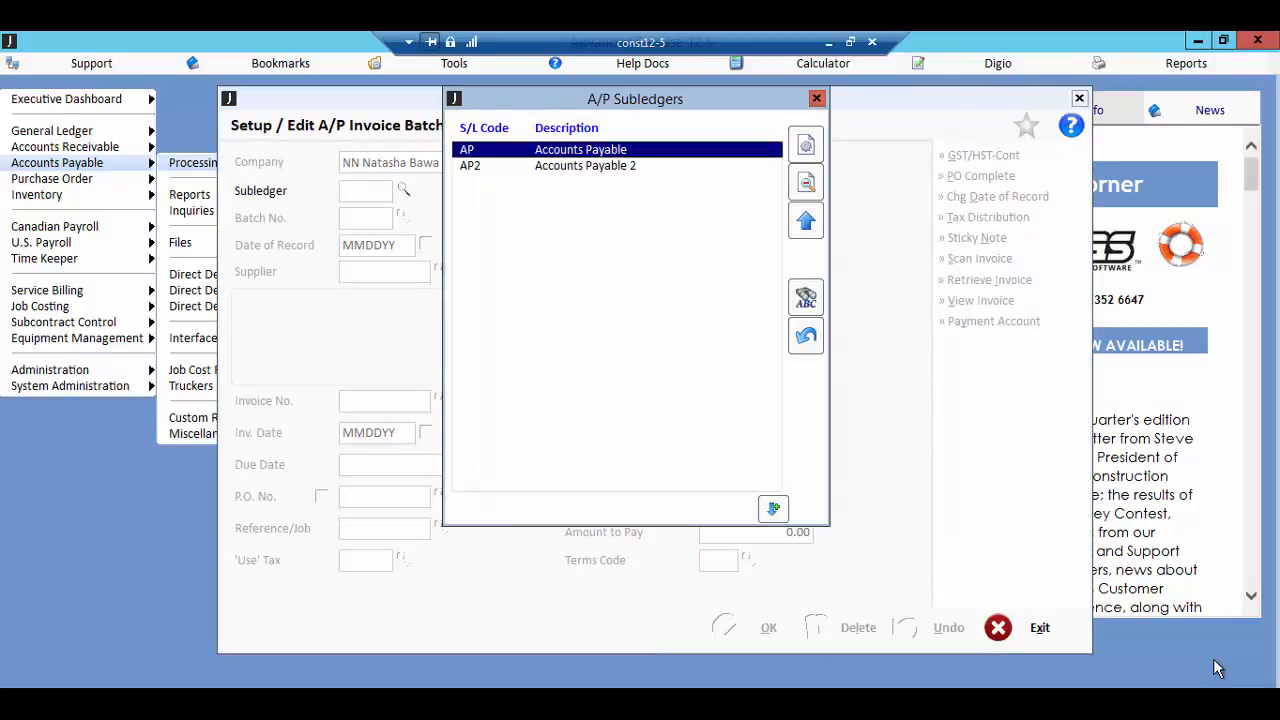
key("Down")
key("Return")
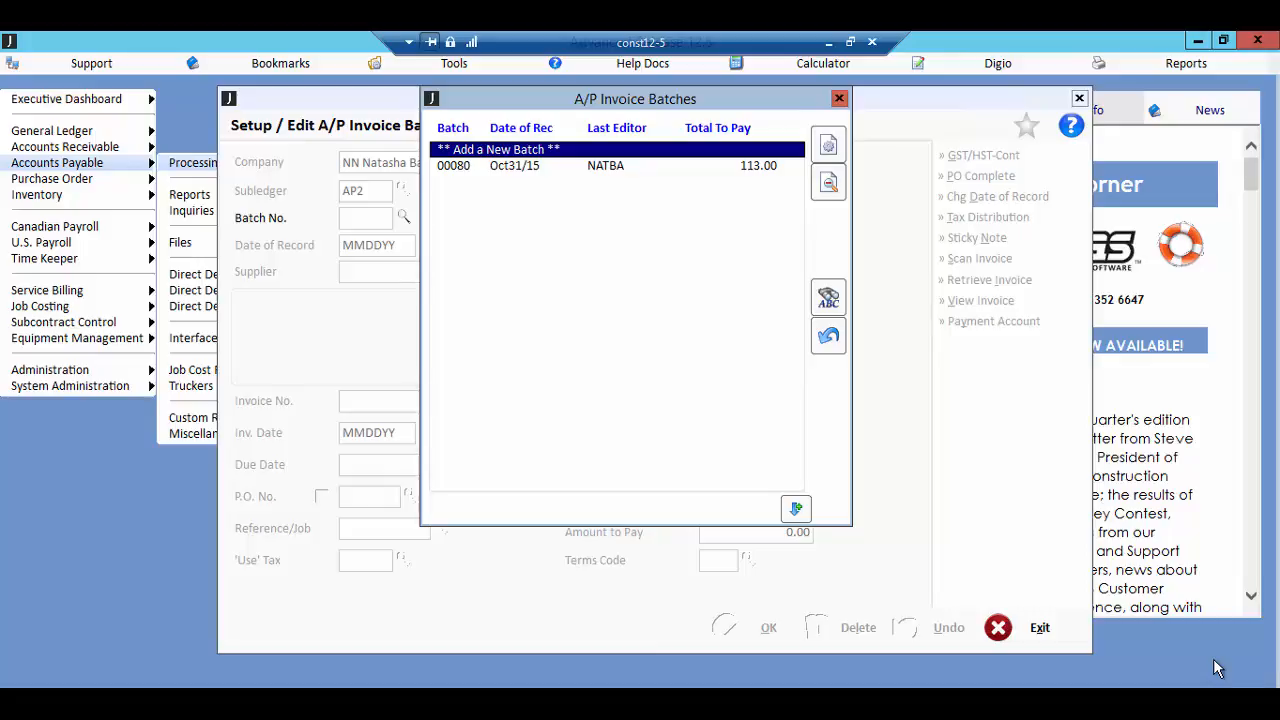
key("Return")
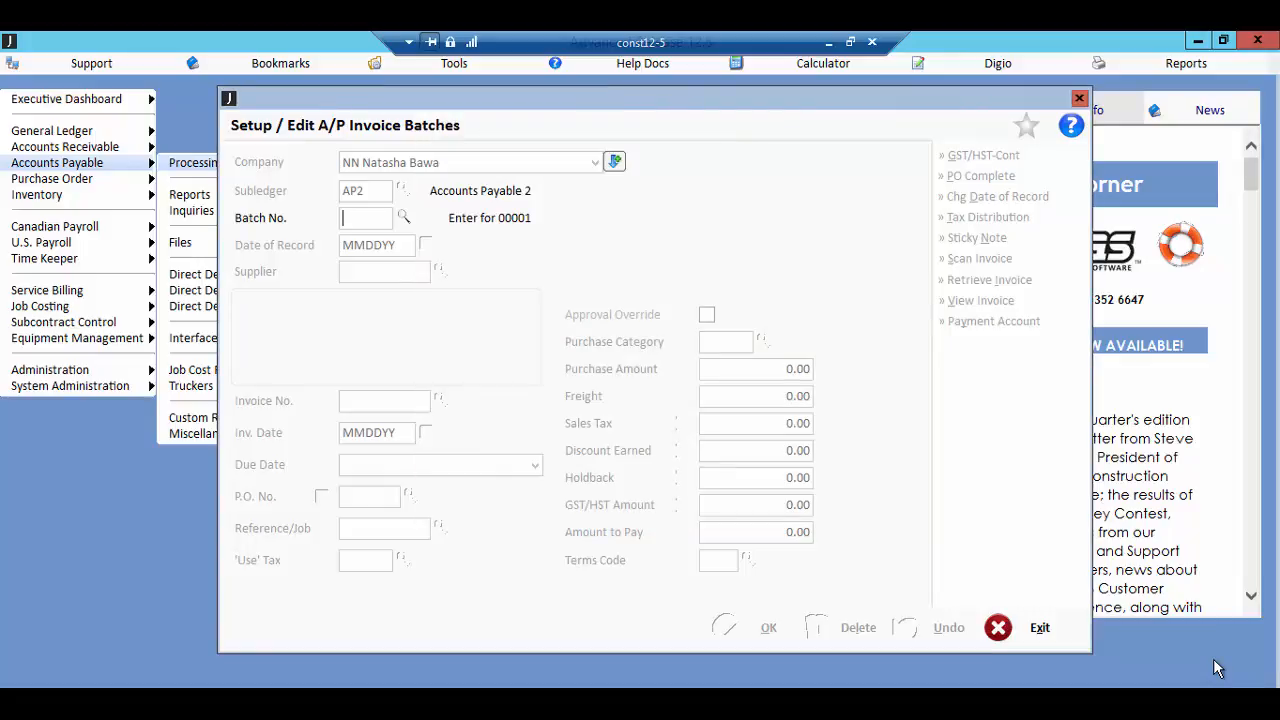
type("60")
key("Return")
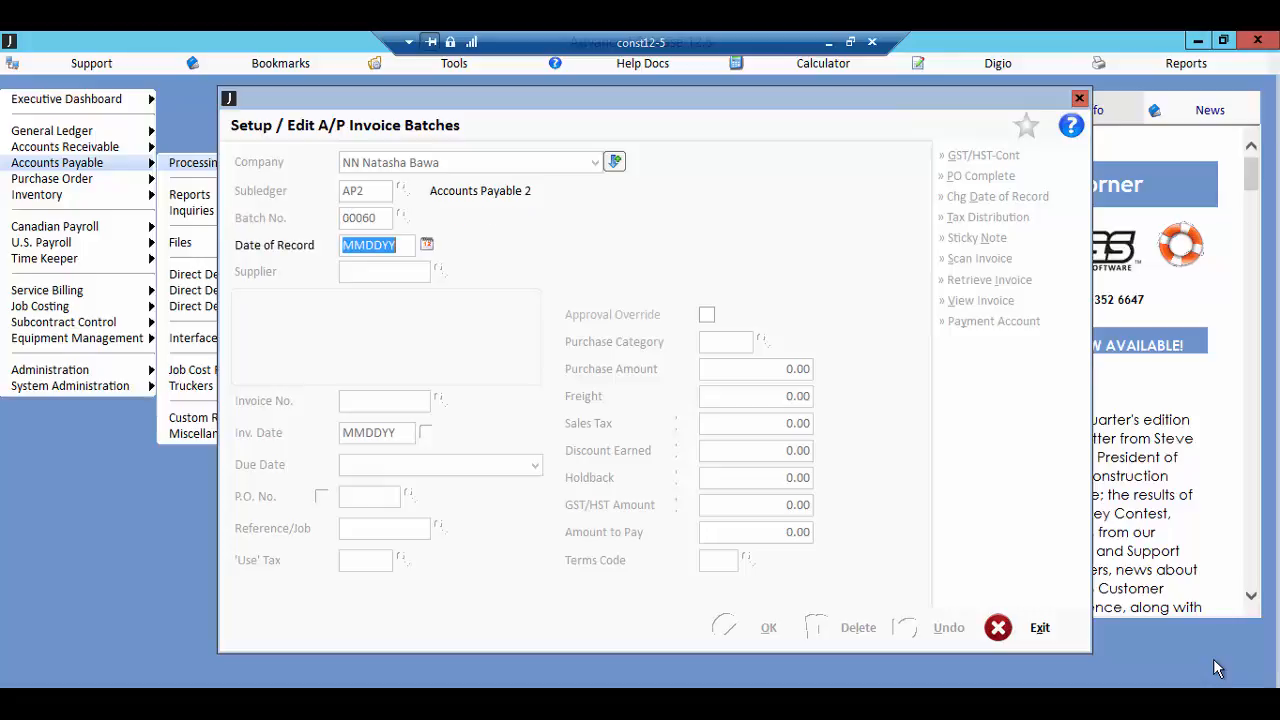
Step: Set the batch's date of record to October 31, 2015, and temporarily activate that period for this entry
left_click(426, 245)
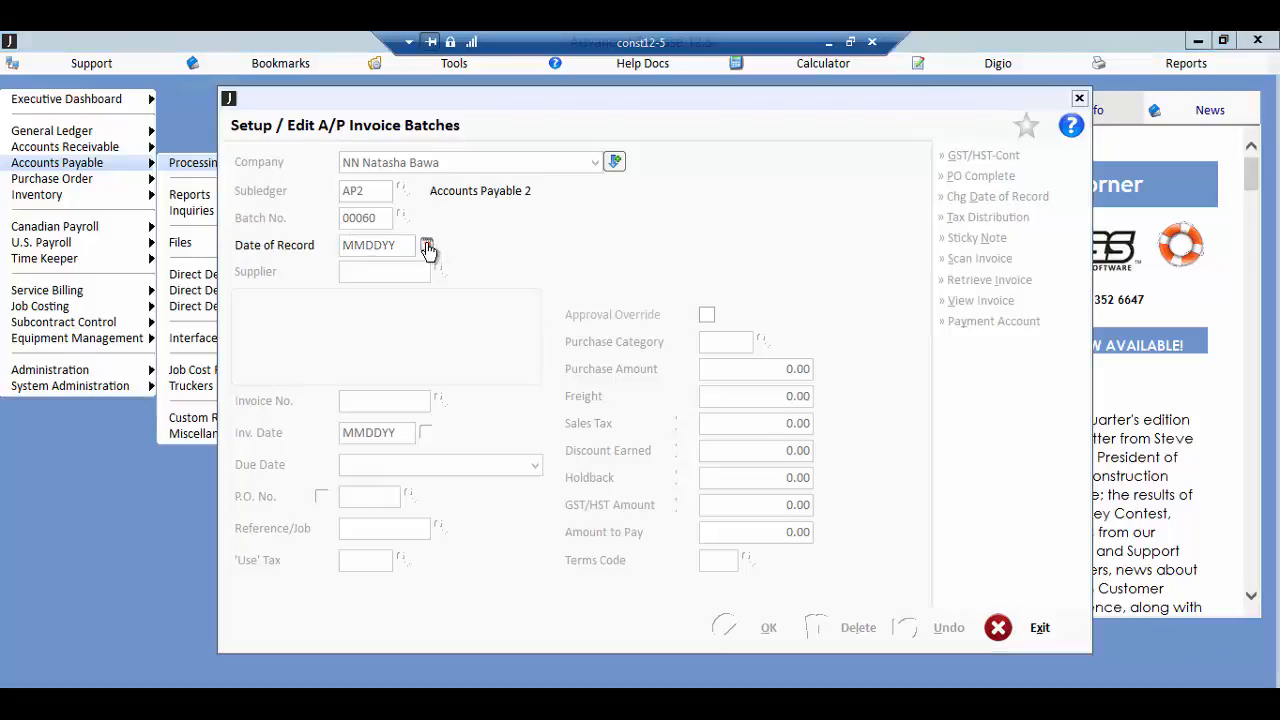
left_click(613, 515)
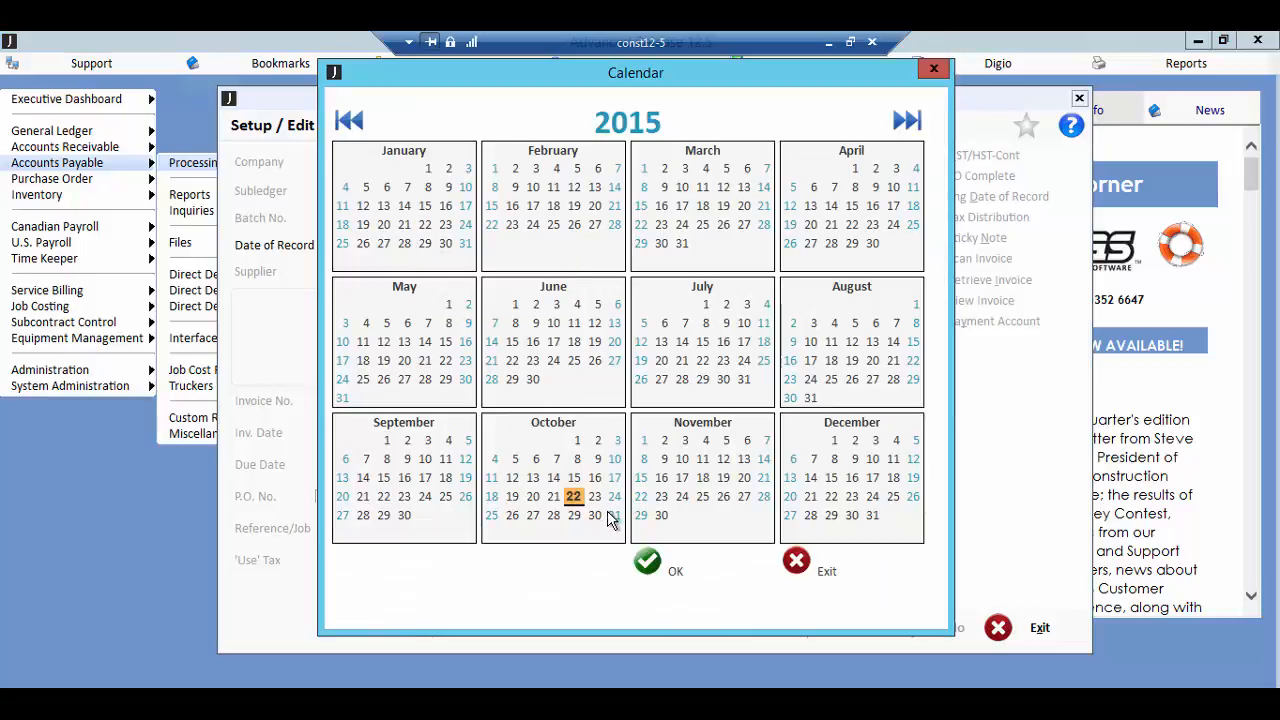
left_click(670, 562)
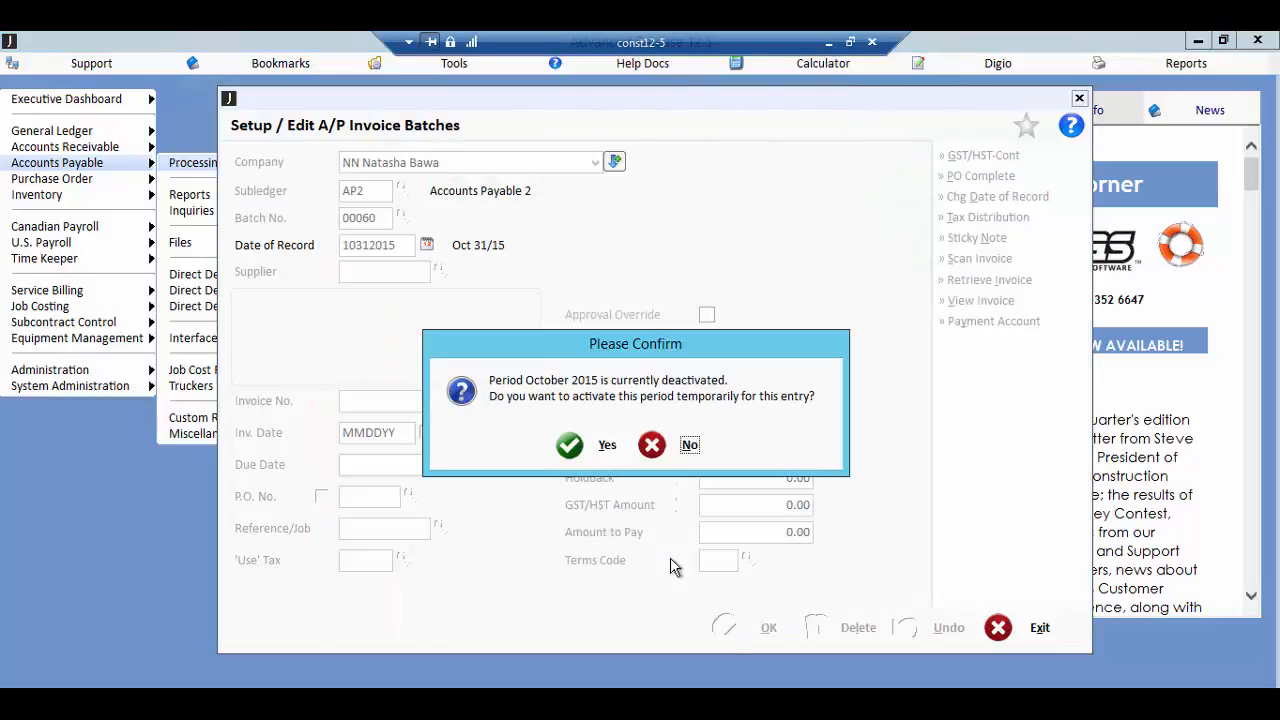
left_click(606, 452)
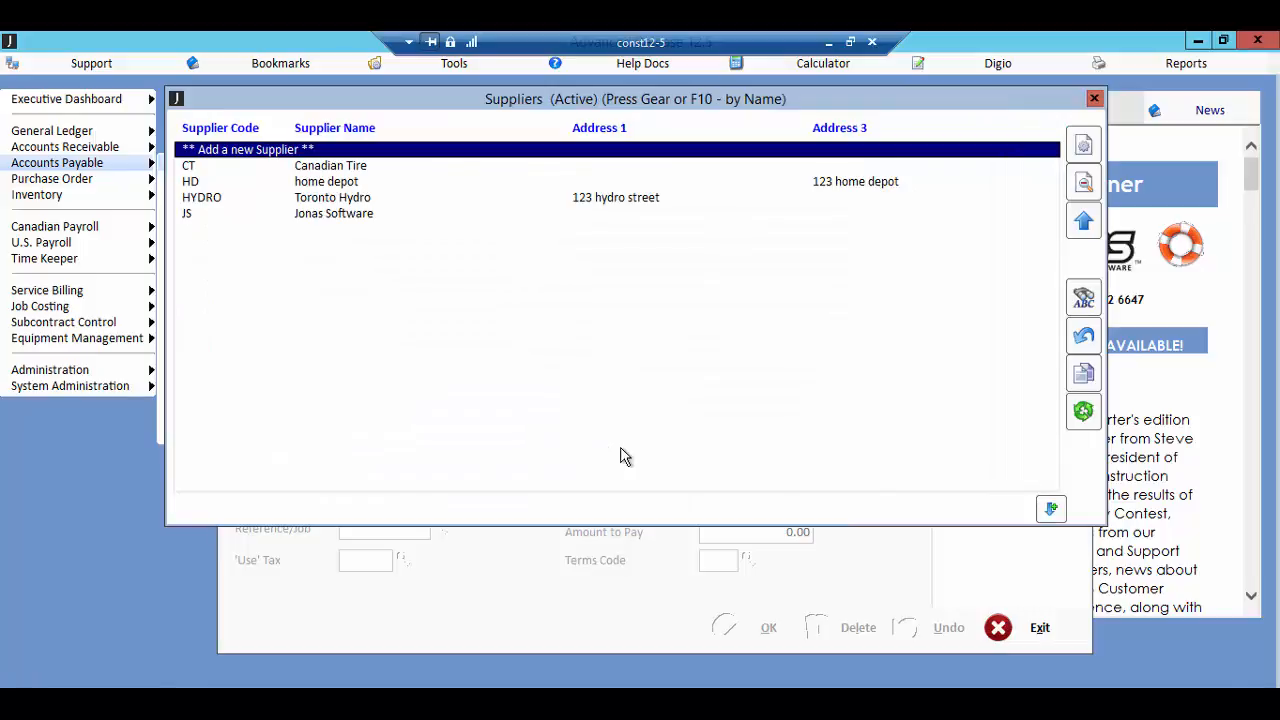
Step: Choose Canadian Tire as the supplier and enter invoice number 32, accepting the default invoice date
key("Down")
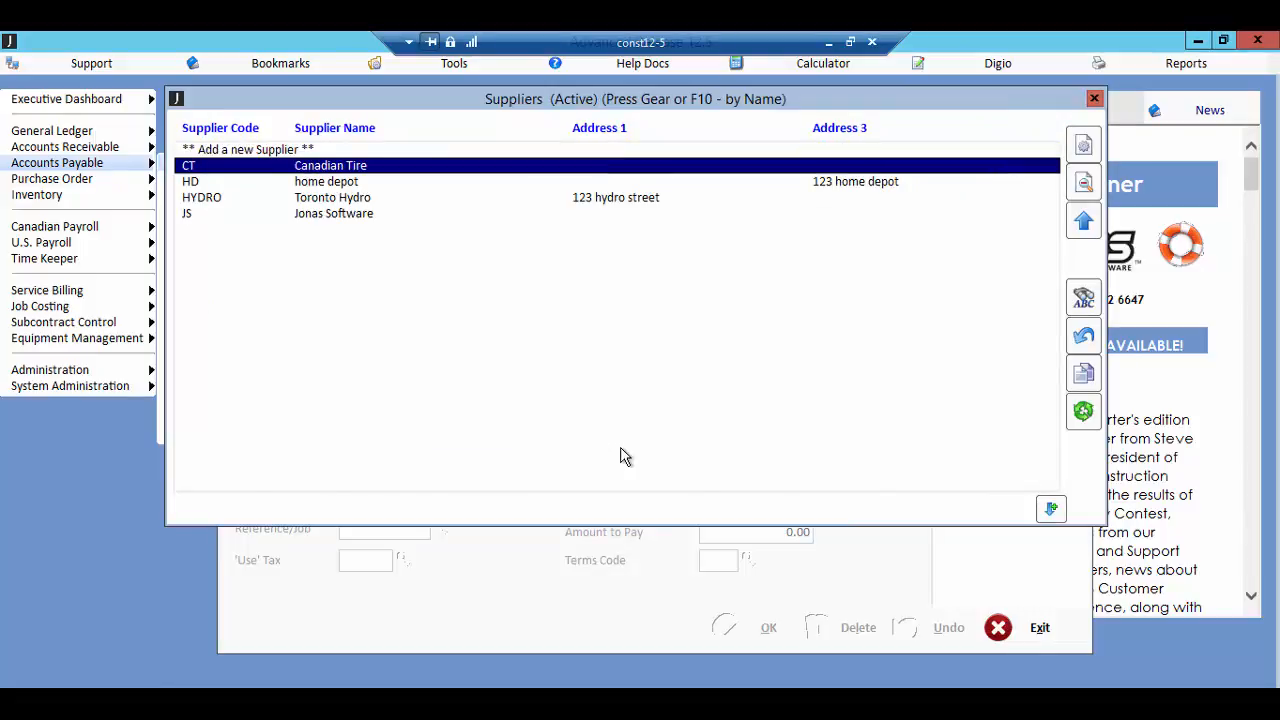
key("Return")
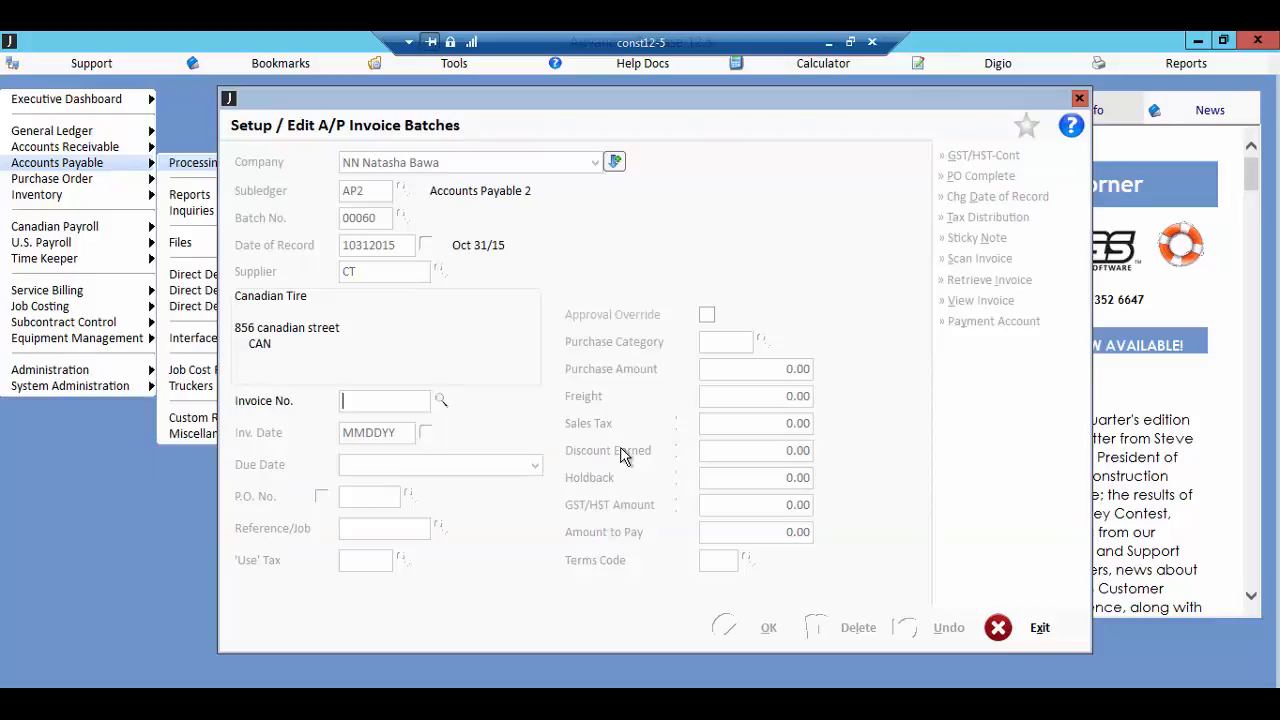
type("32")
key("Return")
key("Return")
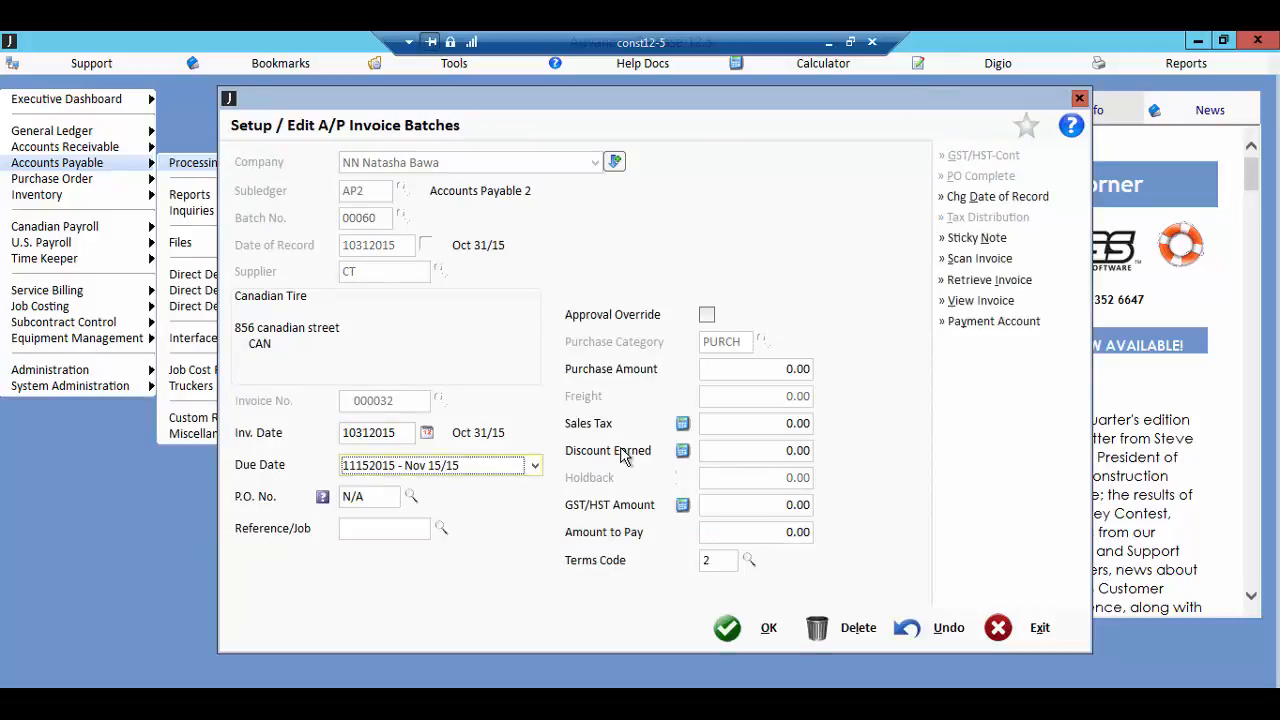
Step: Set the invoice's due date to another date, November 12, 2015
left_click(536, 467)
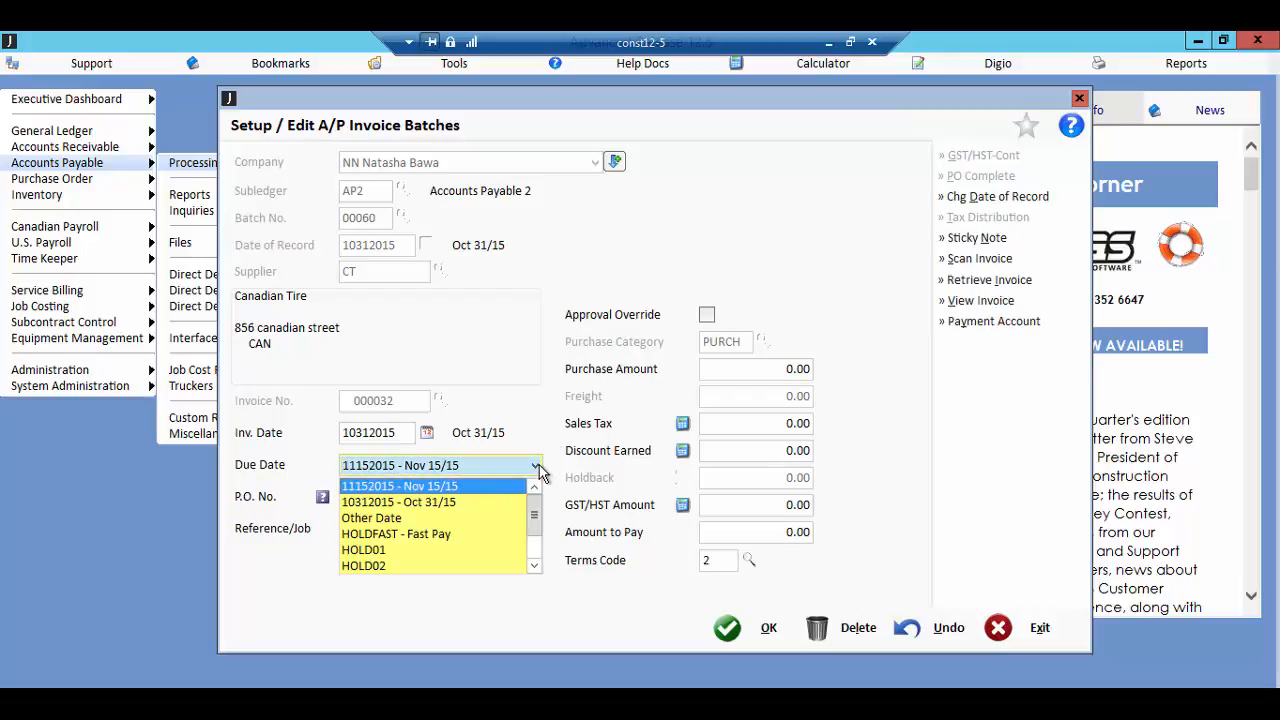
left_click(499, 520)
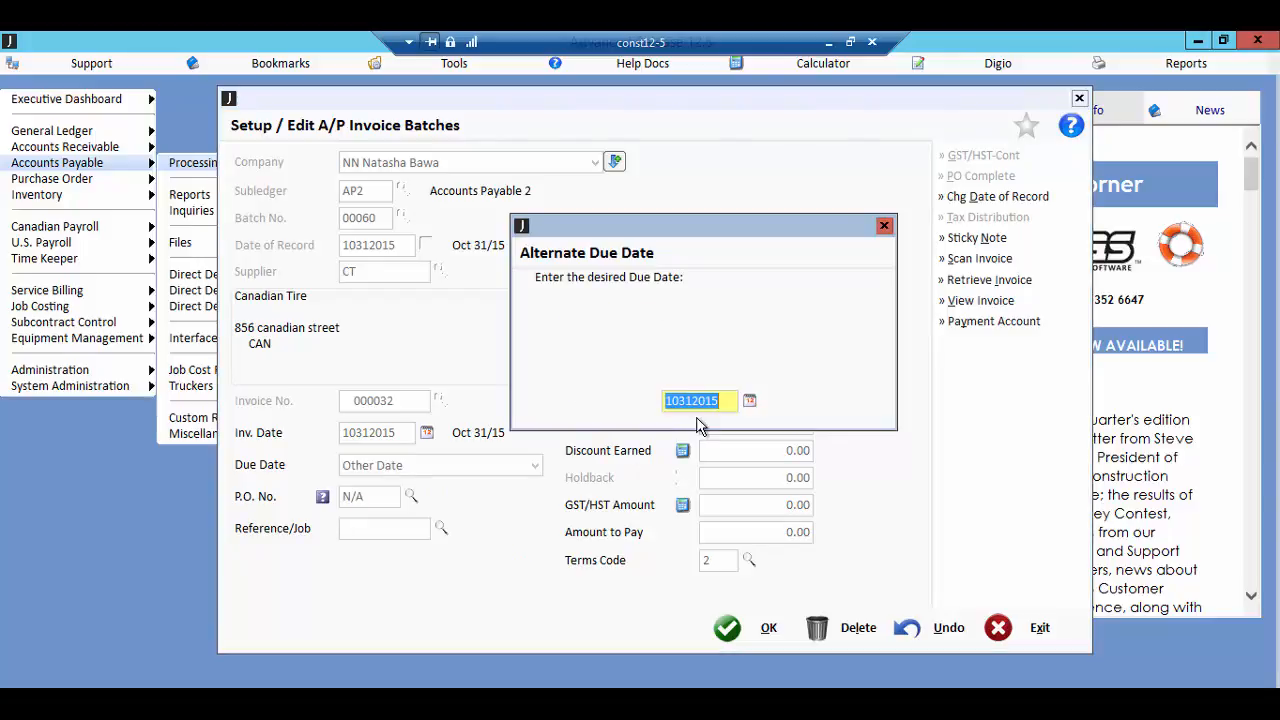
left_click(757, 401)
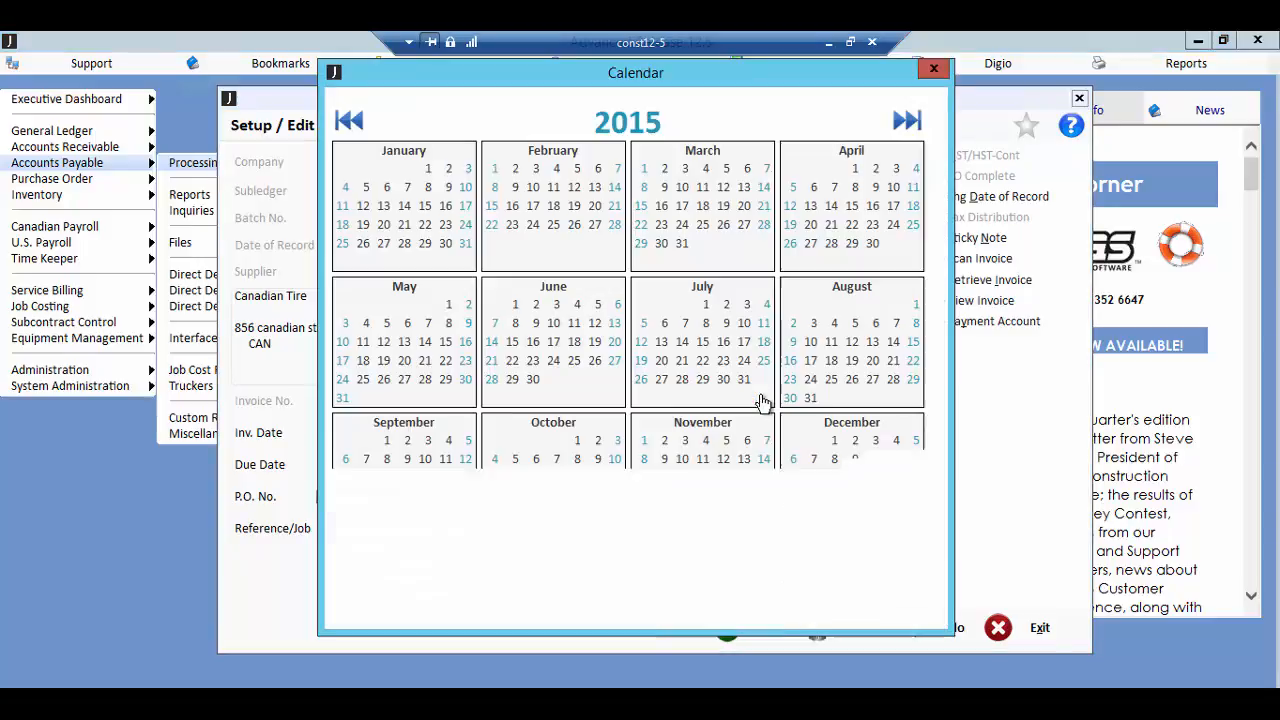
left_click(721, 458)
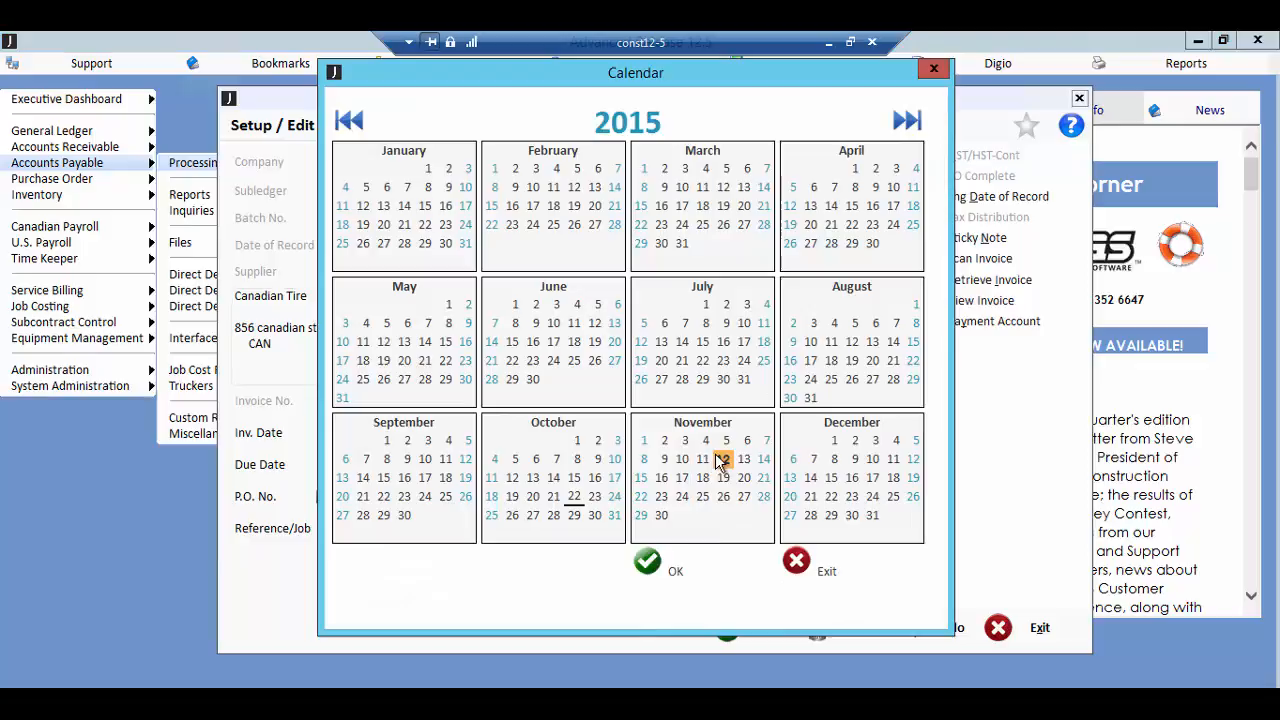
left_click(662, 565)
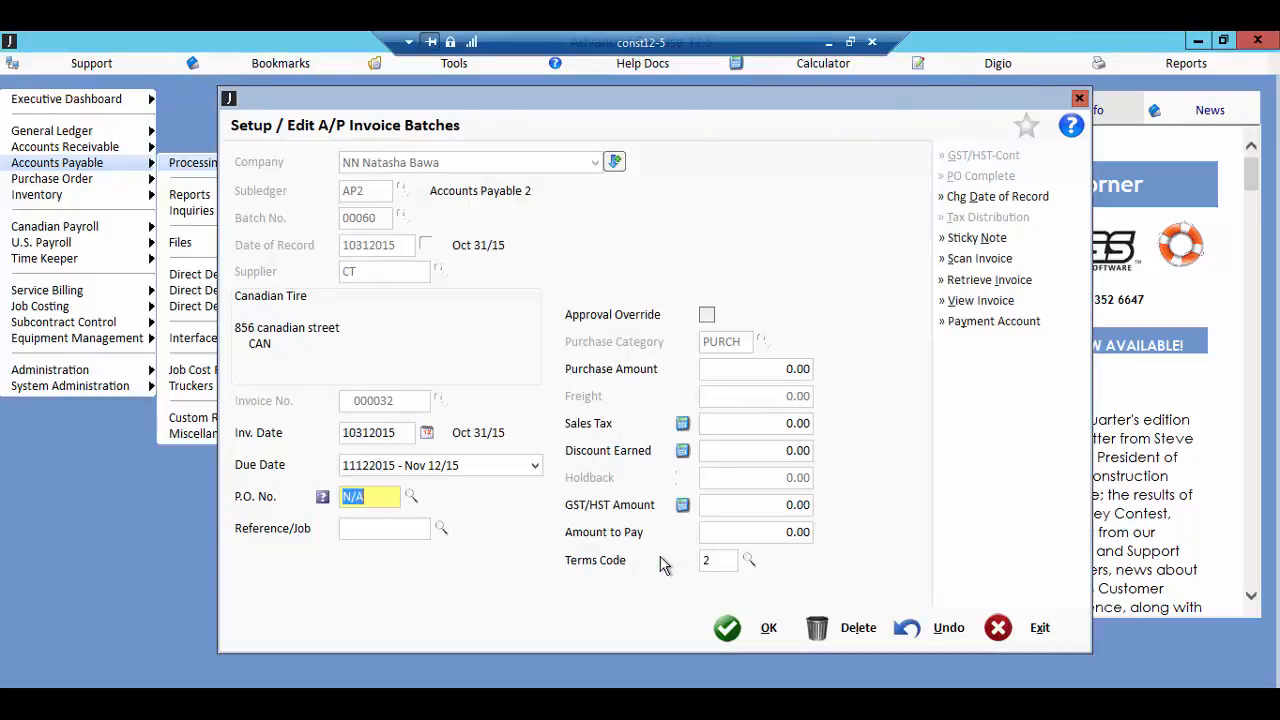
Step: Set the purchase amount to 100.00, calculate the GST/HST amount, and accept the invoice with the terms code cleared
key("Tab")
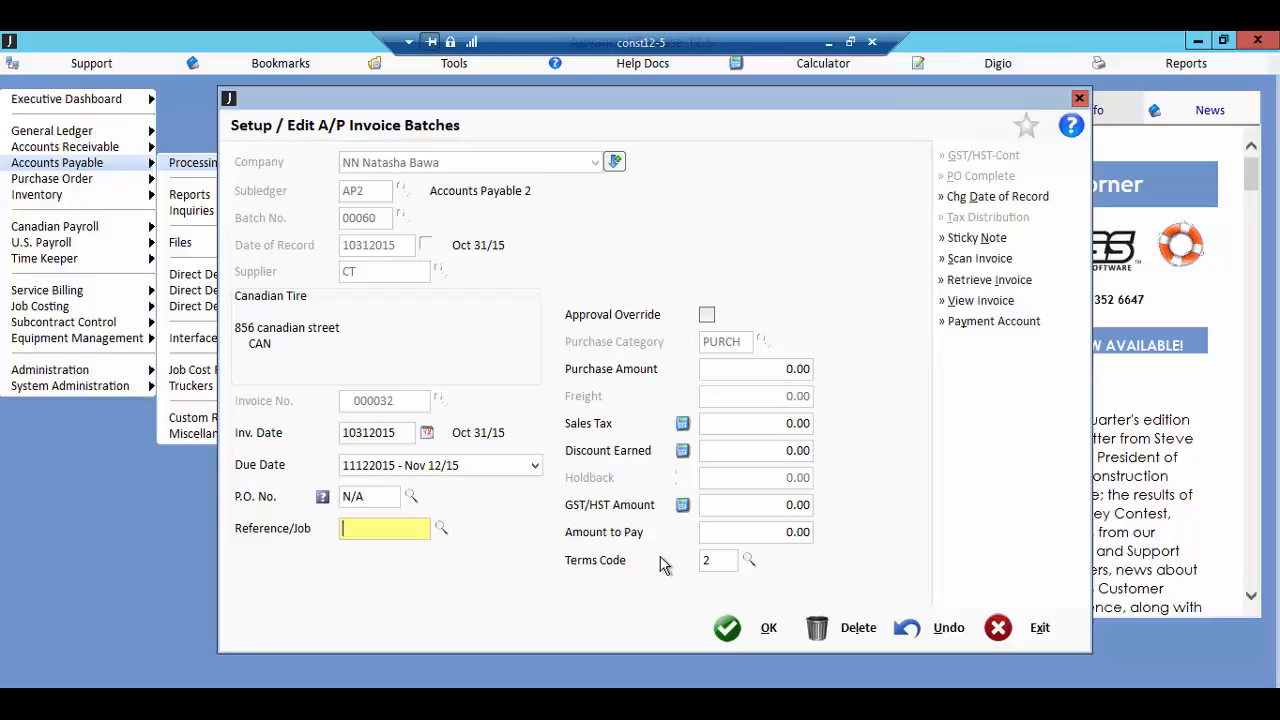
key("Tab")
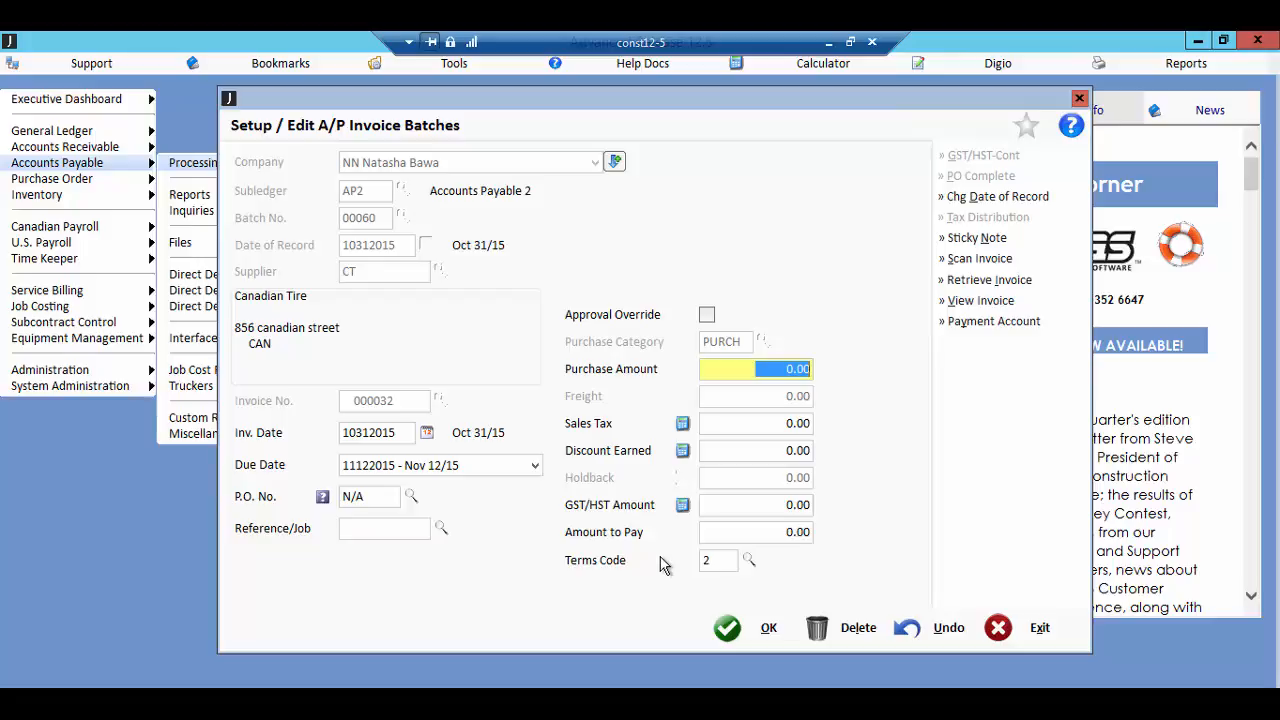
type("100")
key("Tab")
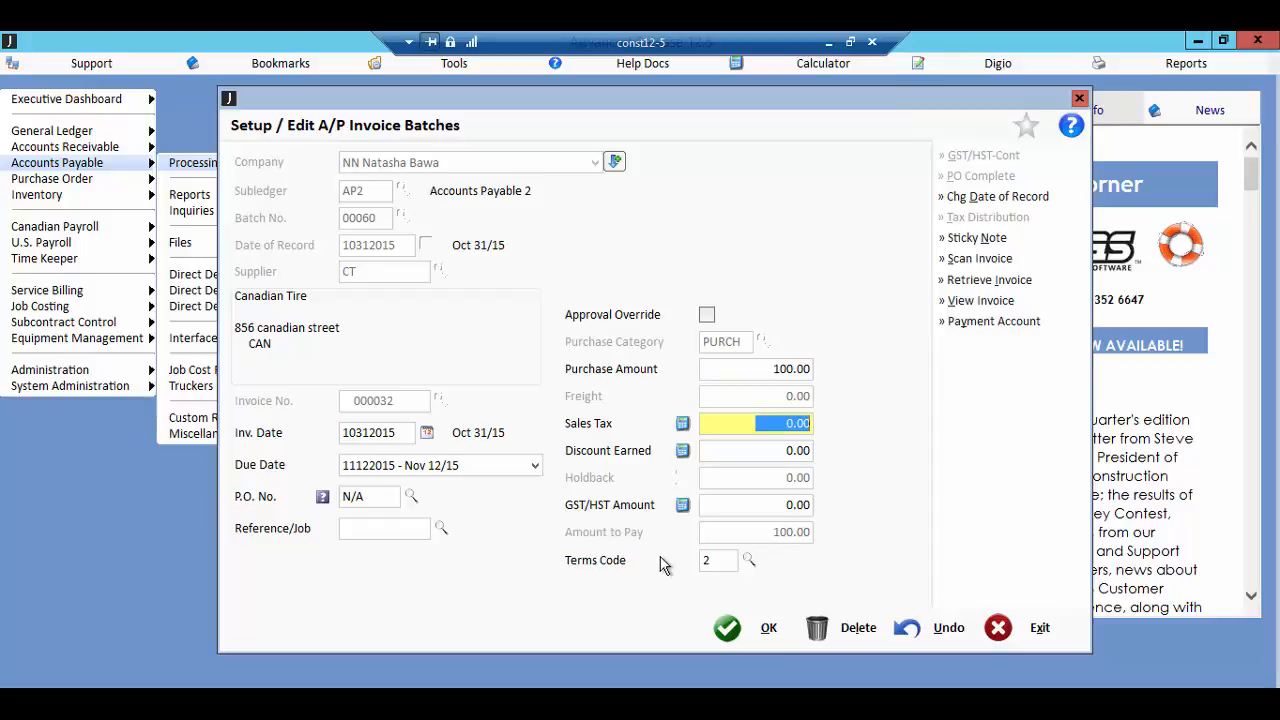
key("Tab")
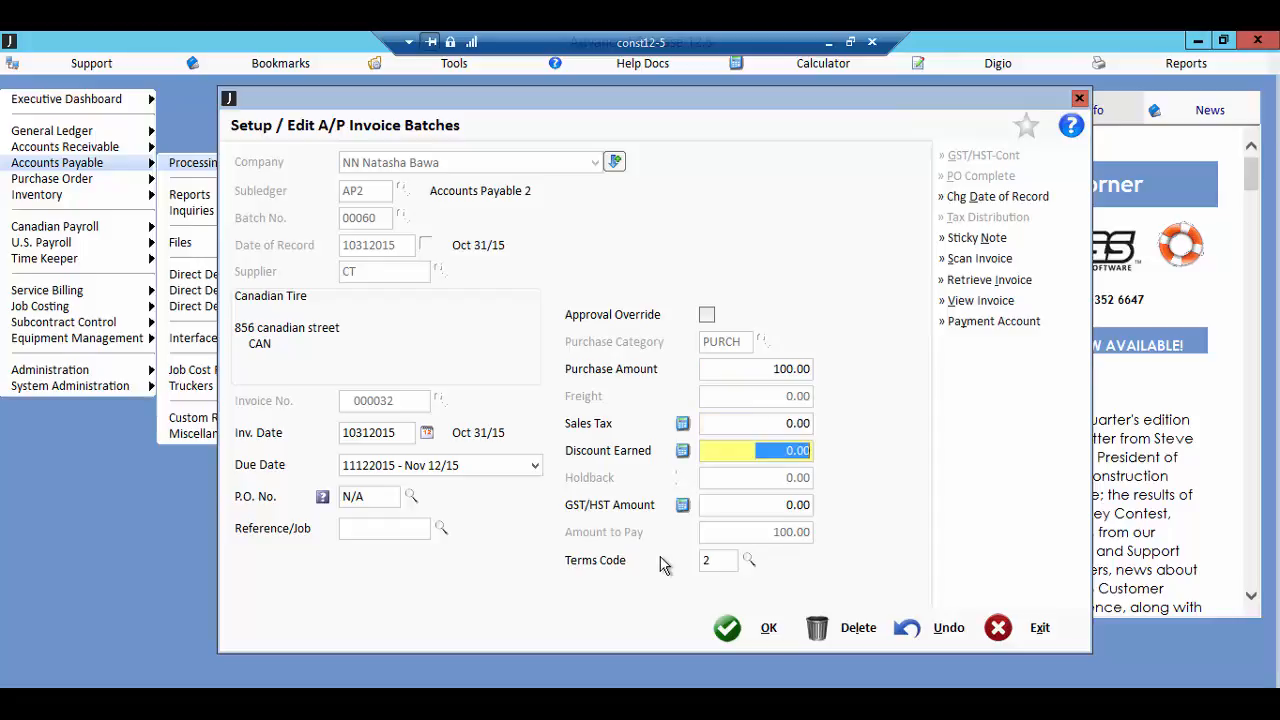
key("Tab")
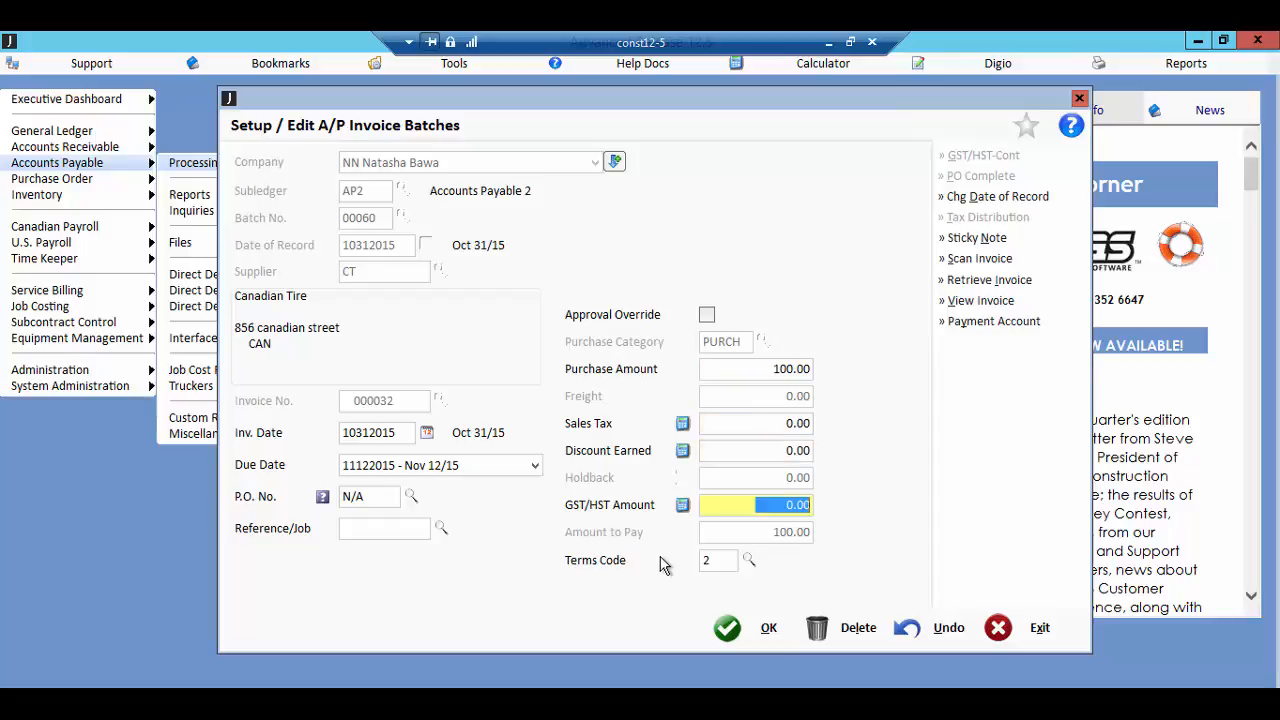
left_click(682, 508)
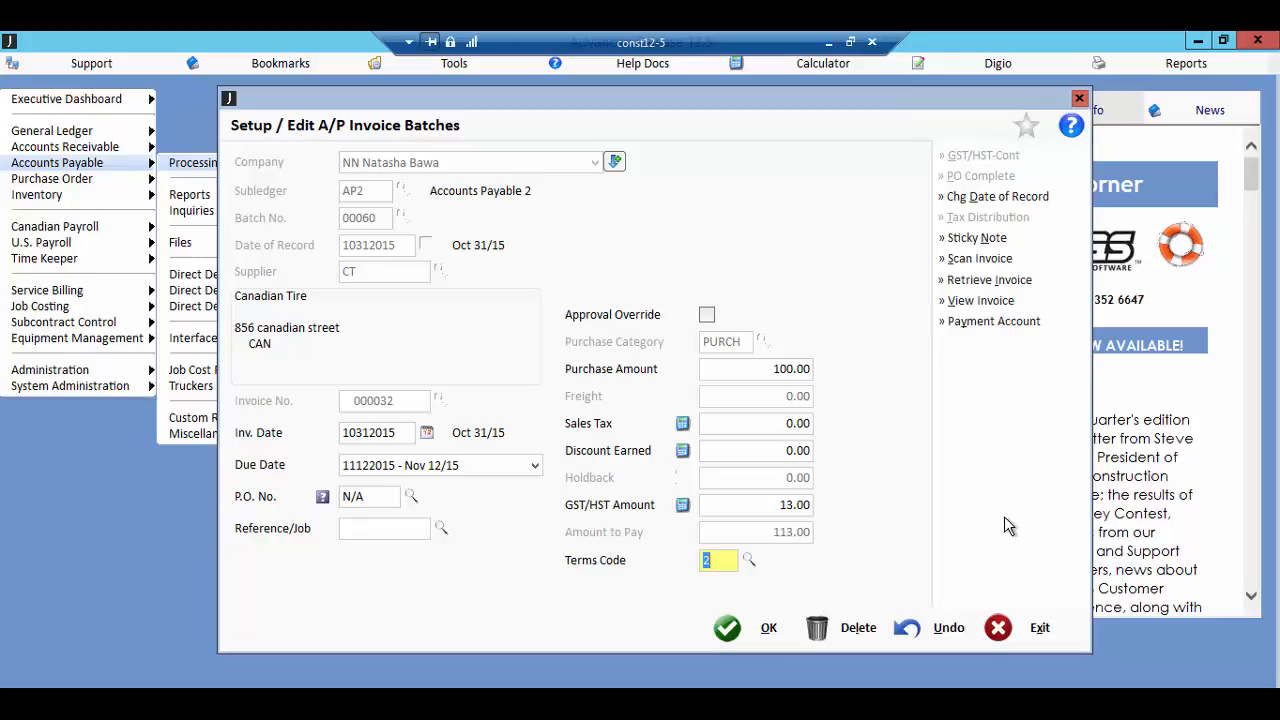
key("BackSpace")
left_click(745, 630)
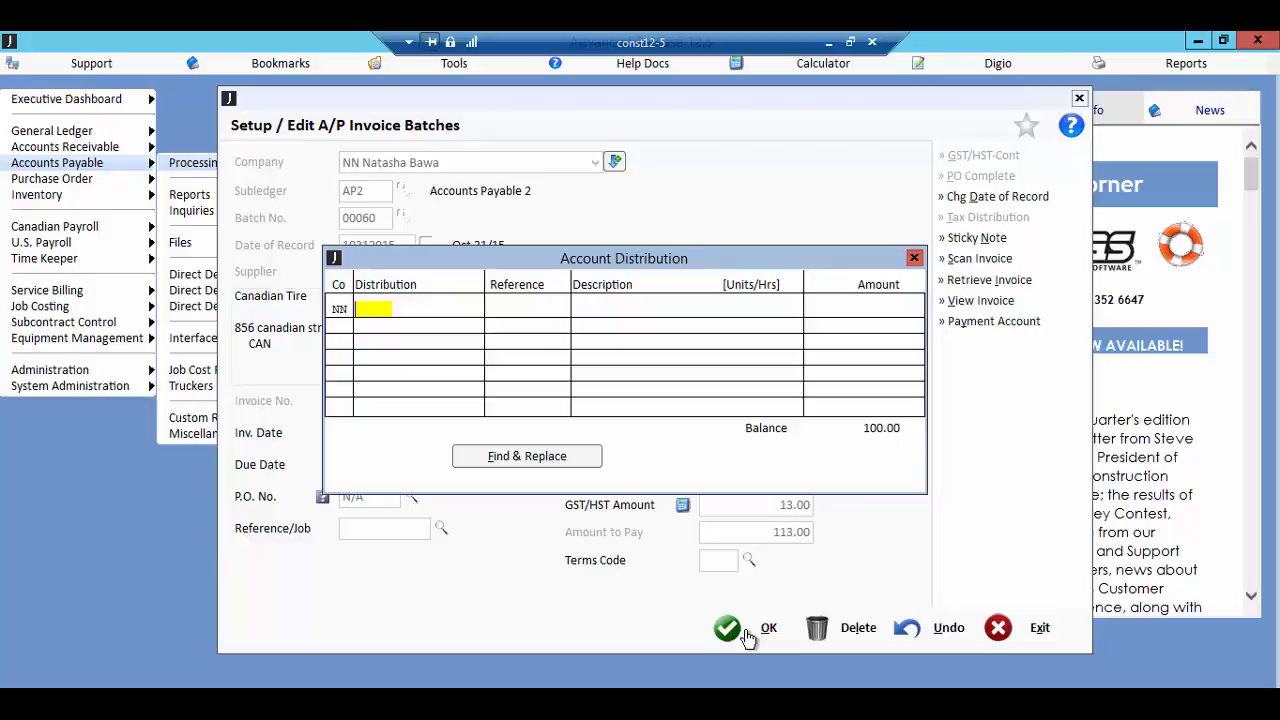
Step: Distribute the full 100.00 to the Accounts Payable G/L account with the default reference and description, and accept the distribution
key("F2")
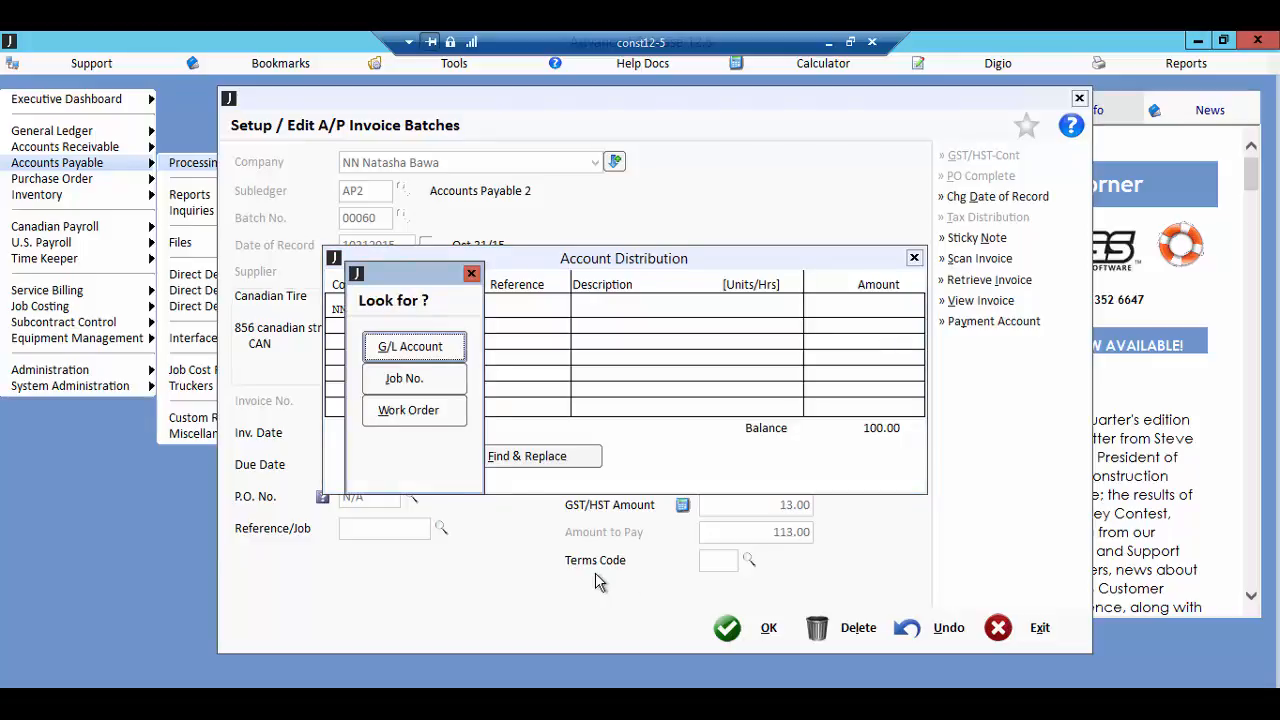
left_click(414, 346)
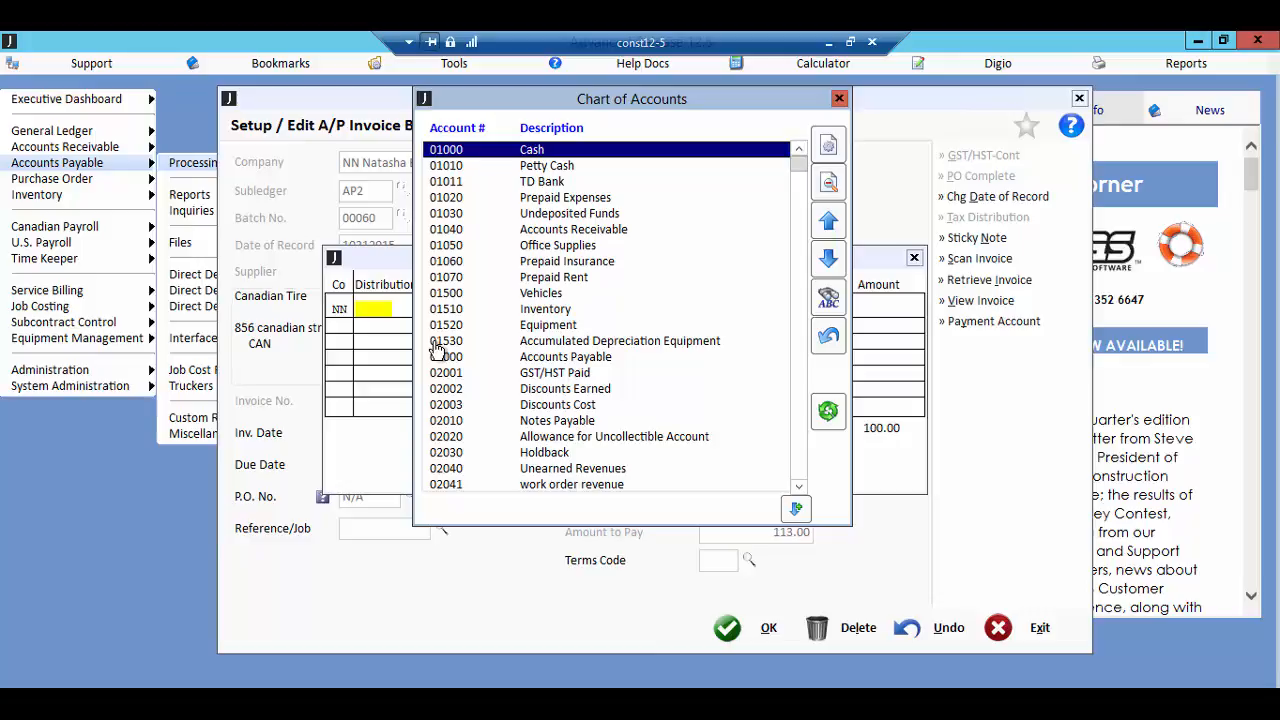
double_click(550, 362)
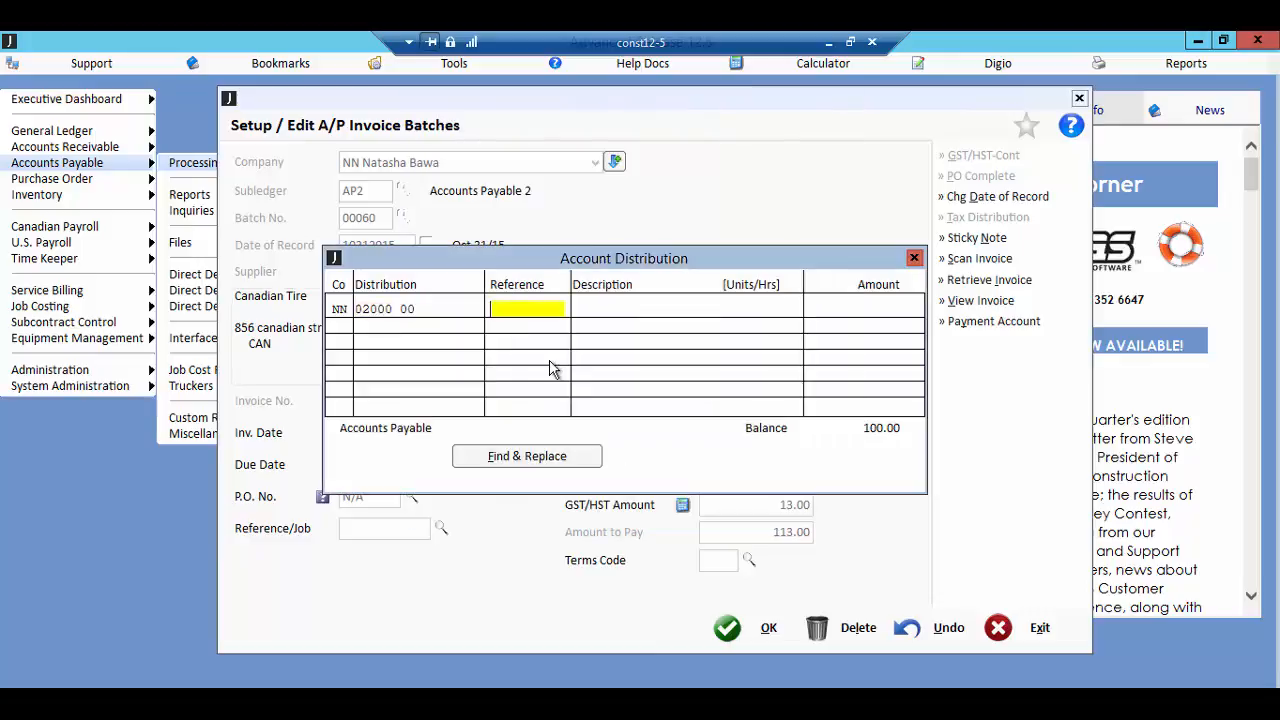
key("Return")
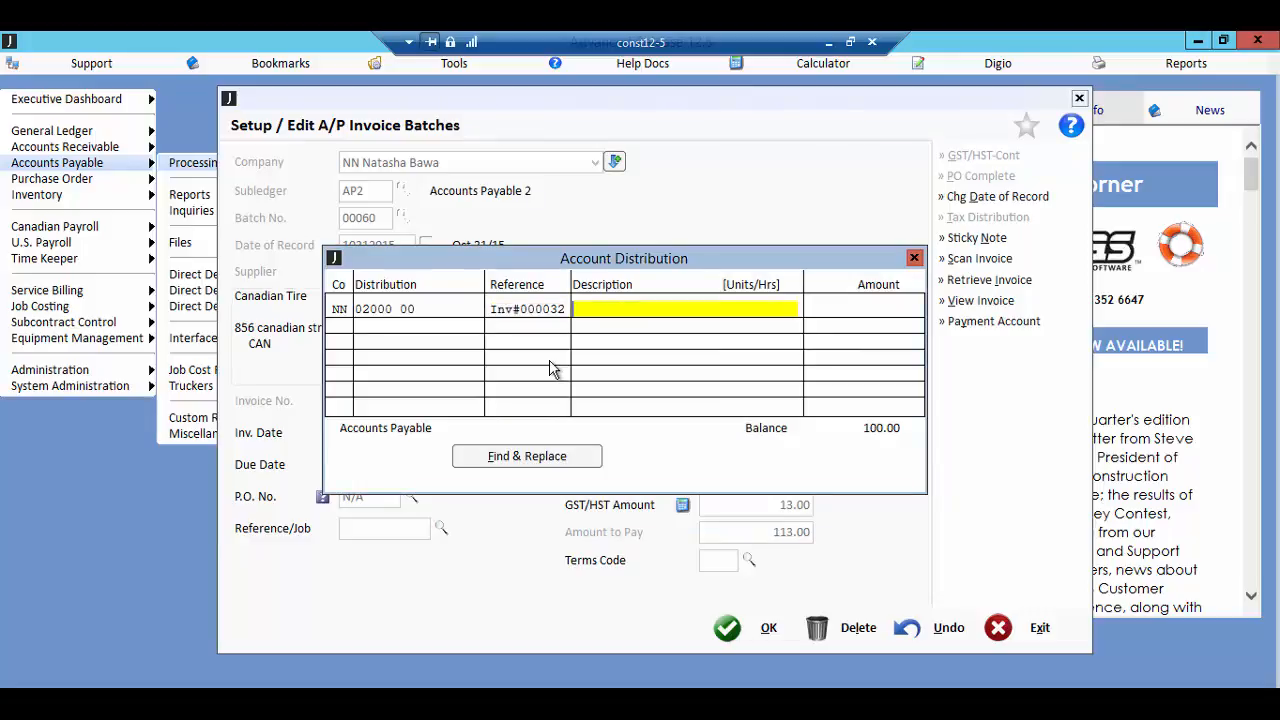
key("Return")
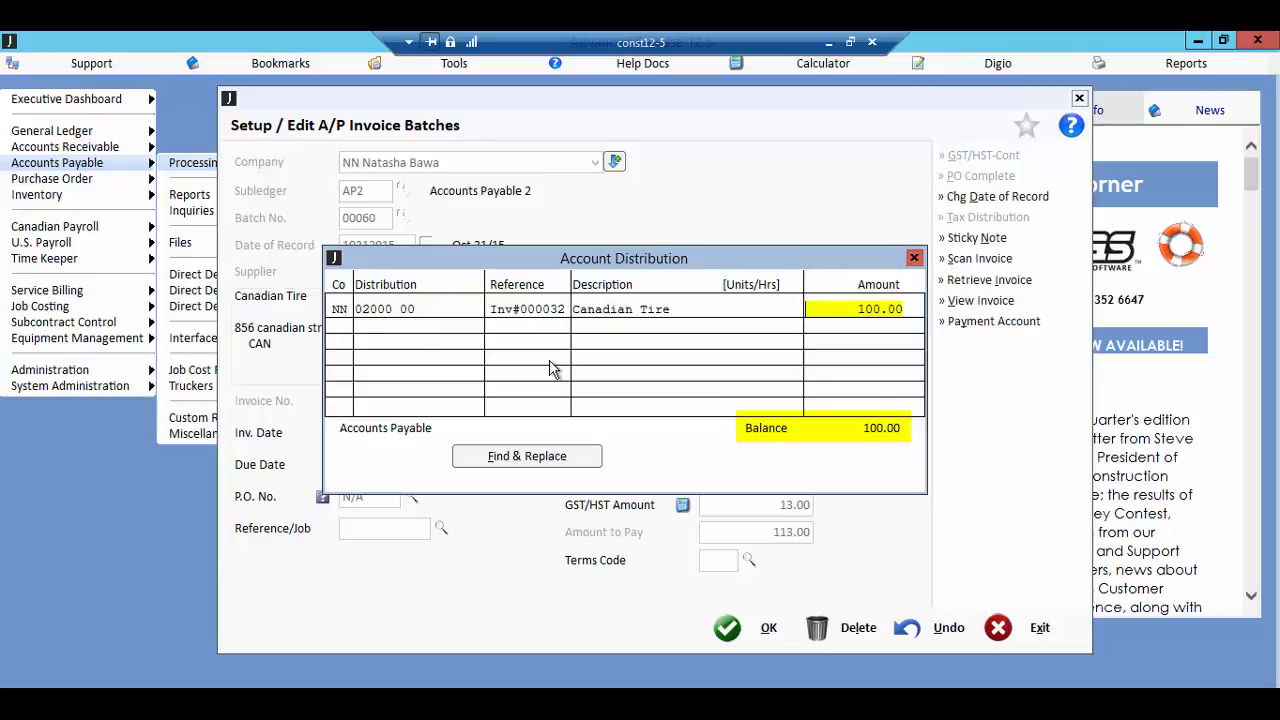
key("Return")
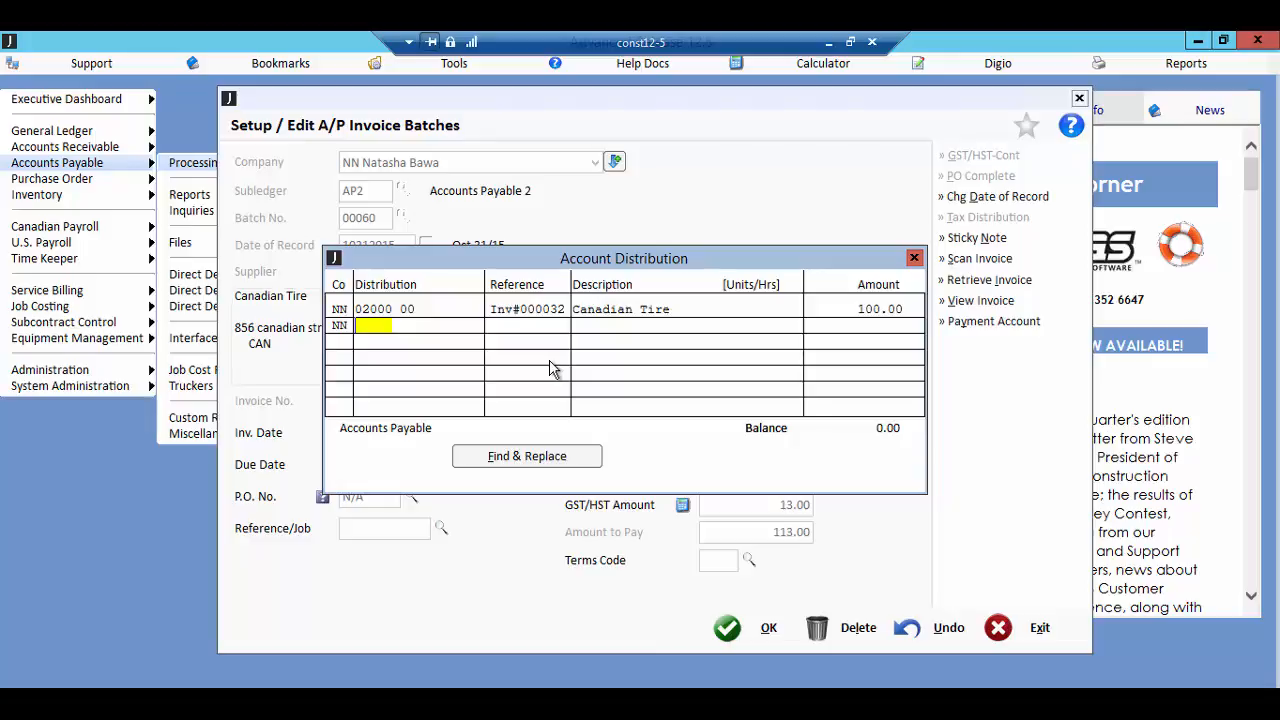
key("Return")
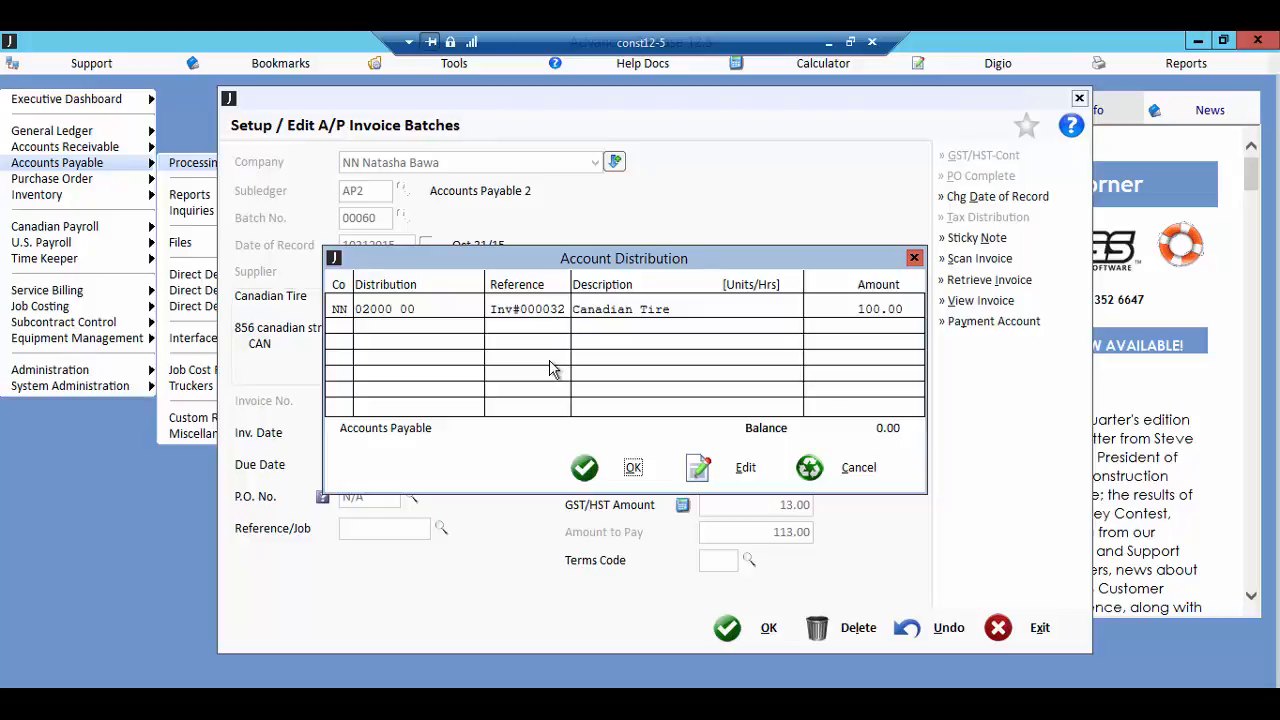
left_click(614, 483)
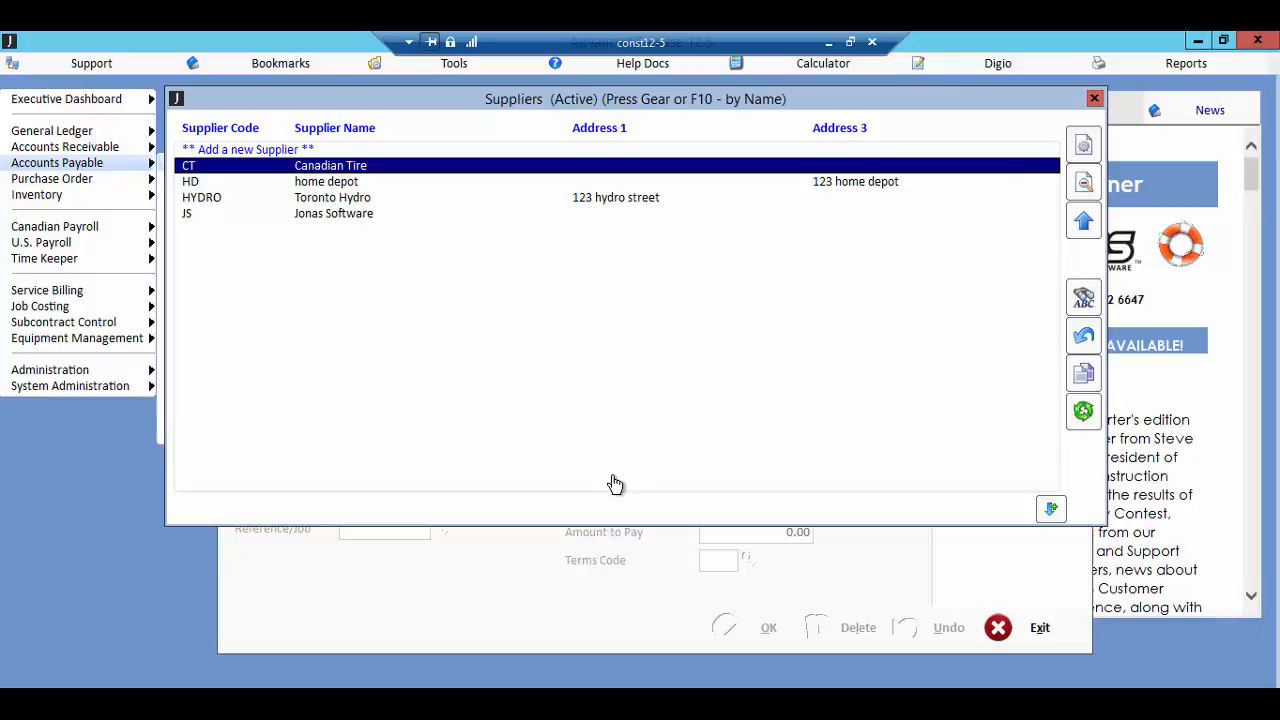
Step: Finish entering invoices, preview only the entries just made in the batch on screen, and close the preview
key("Escape")
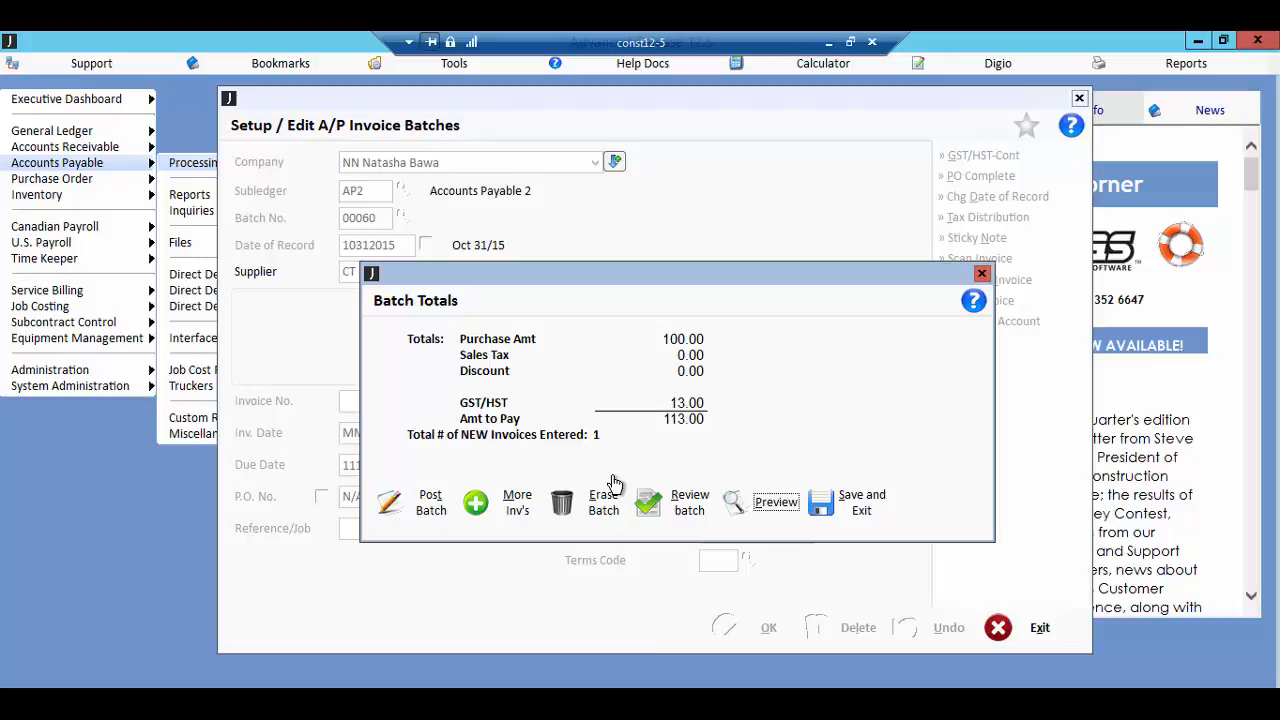
left_click(772, 502)
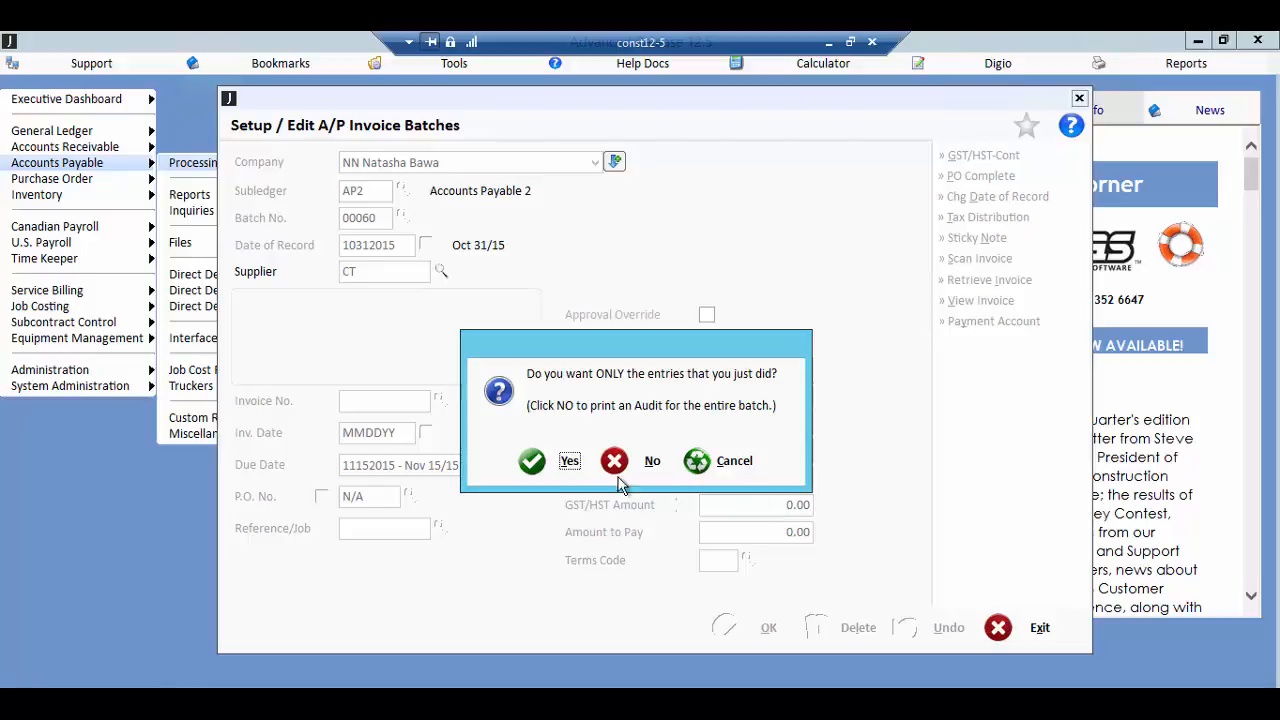
left_click(536, 466)
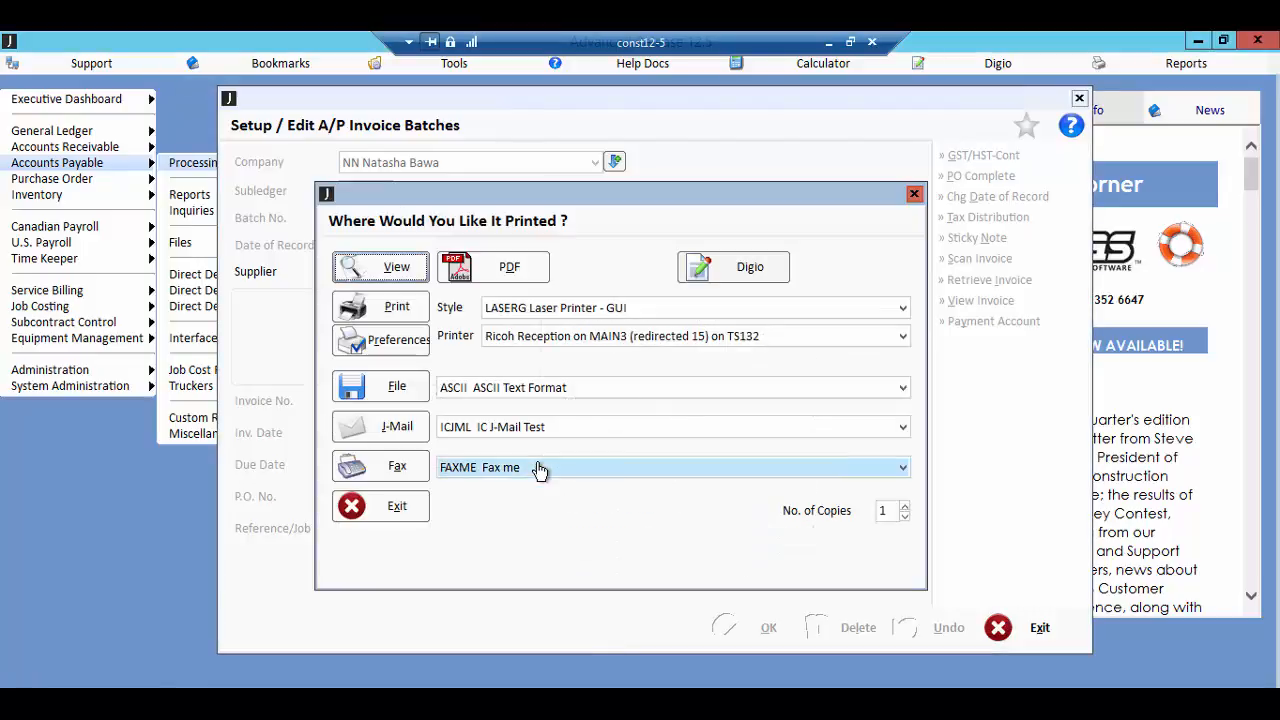
left_click(405, 274)
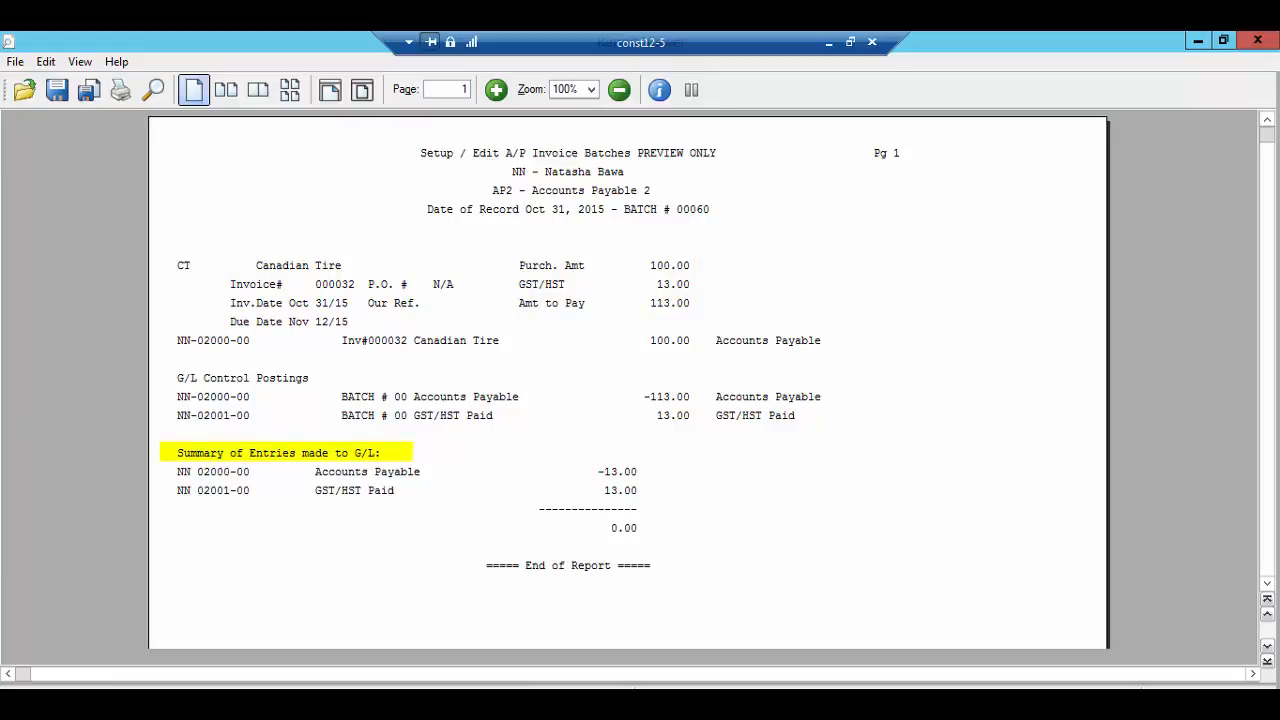
left_click(1257, 42)
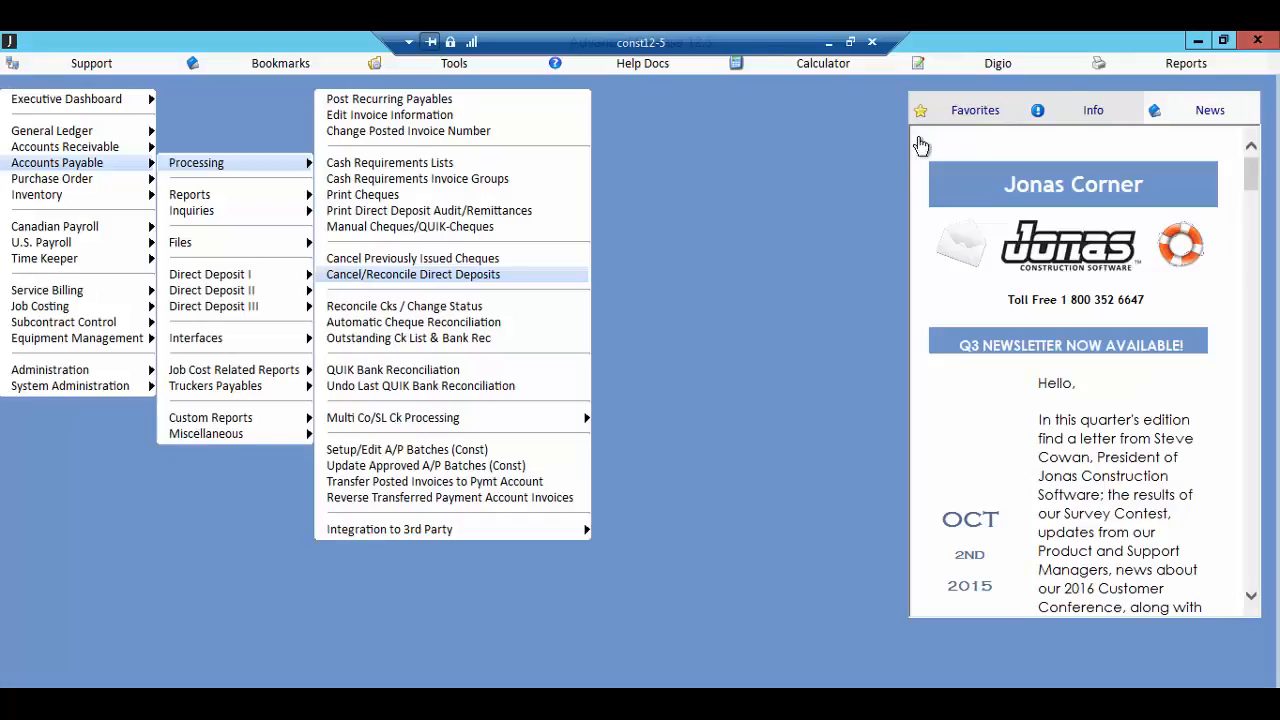
Step: Start updating approved A/P batches for the default company and choose the AP2 (Accounts Payable 2) subledger
left_click(540, 466)
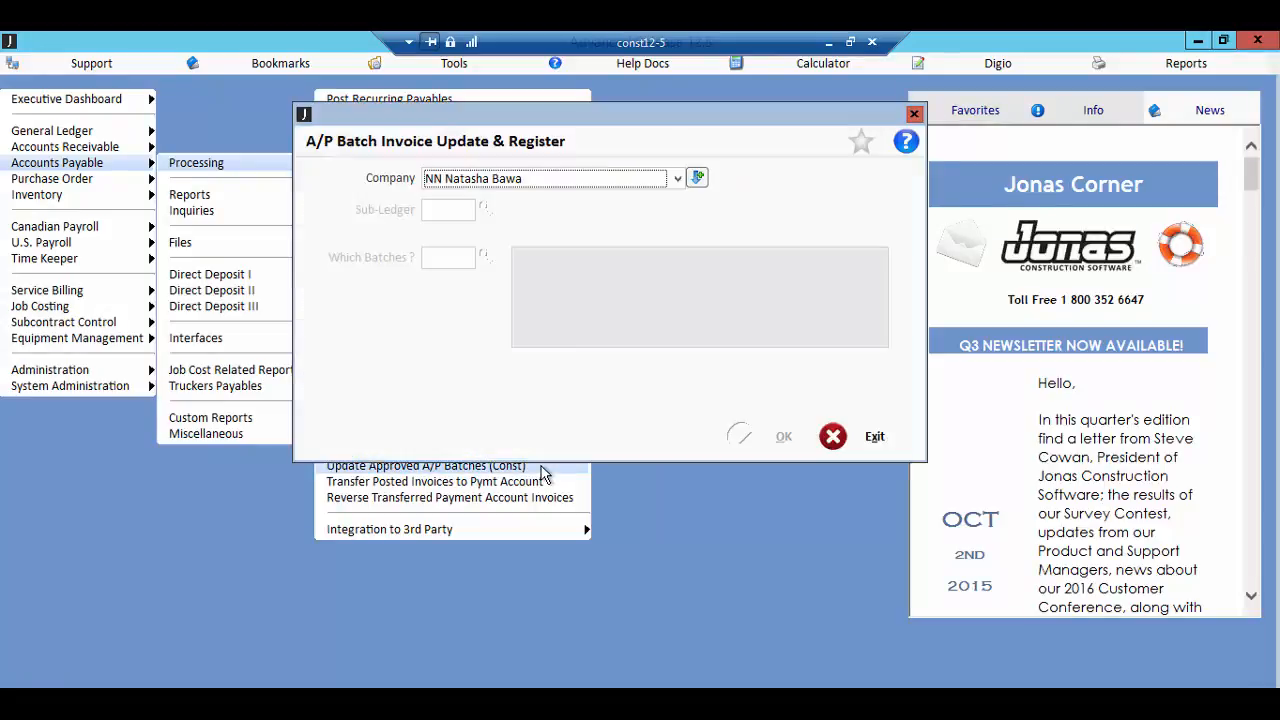
key("Return")
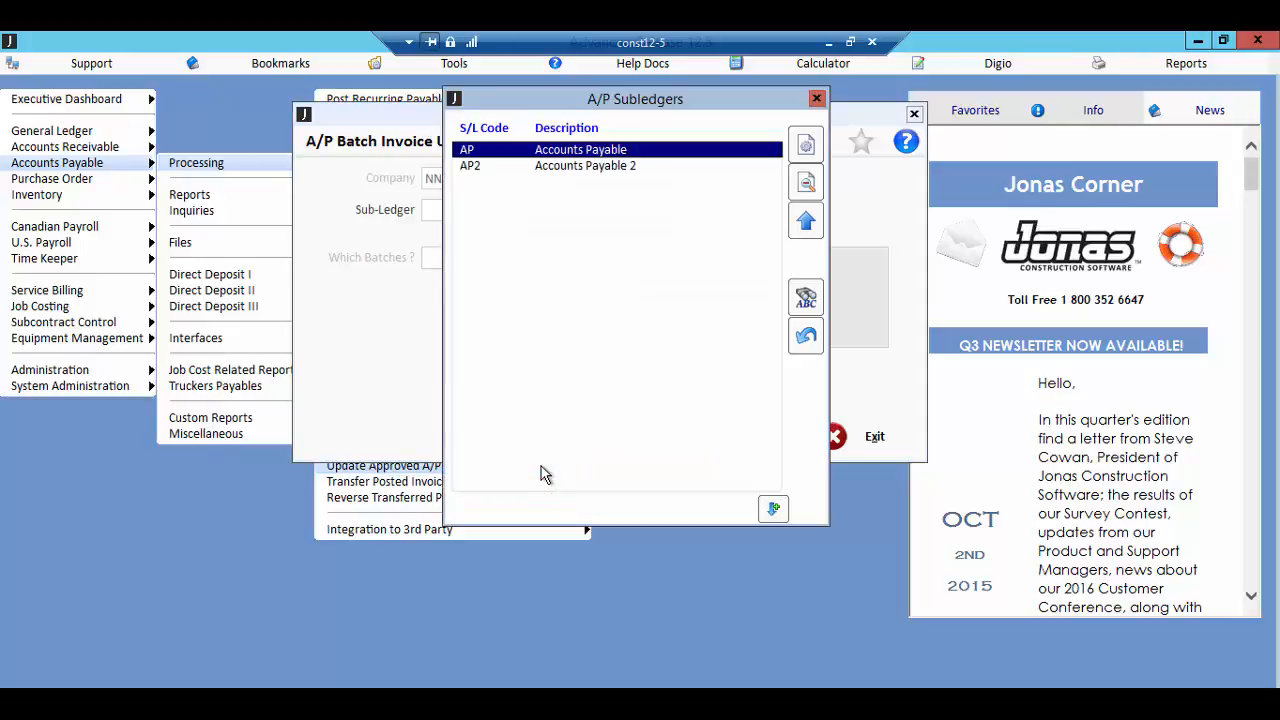
key("Down")
key("Return")
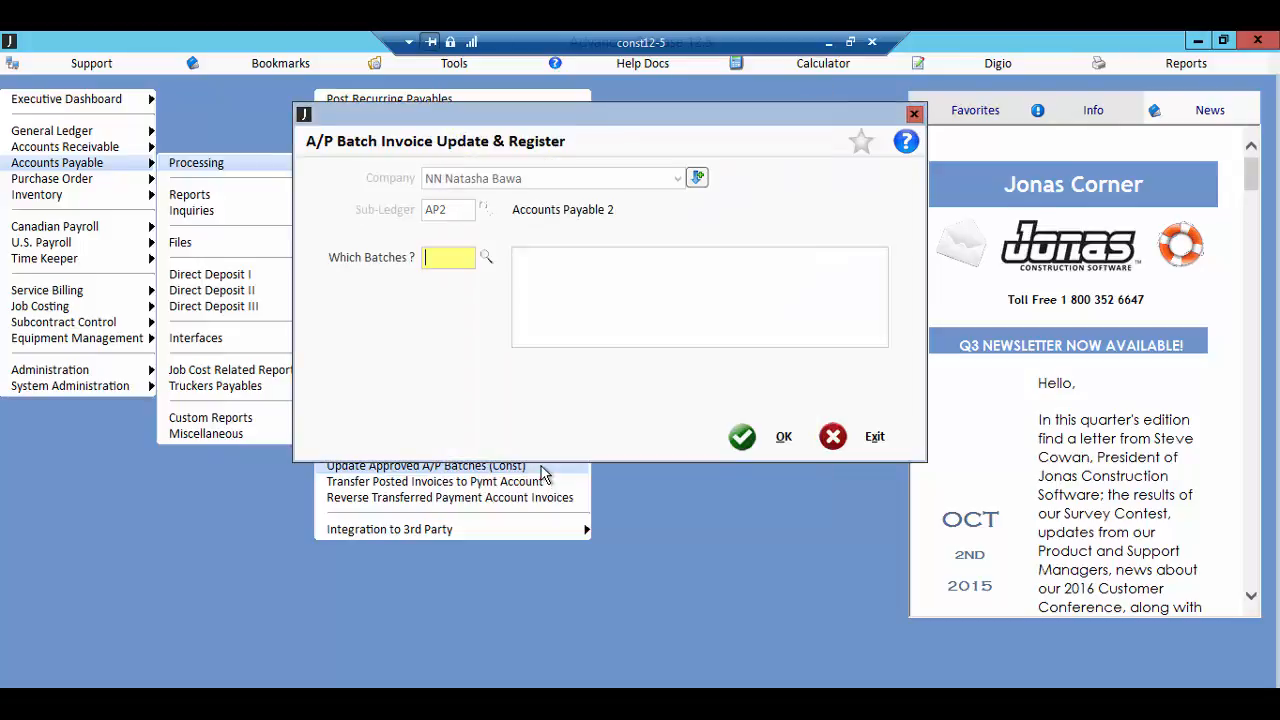
Step: Choose batch 00060 from the A/P invoice batches as the one to update
key("Return")
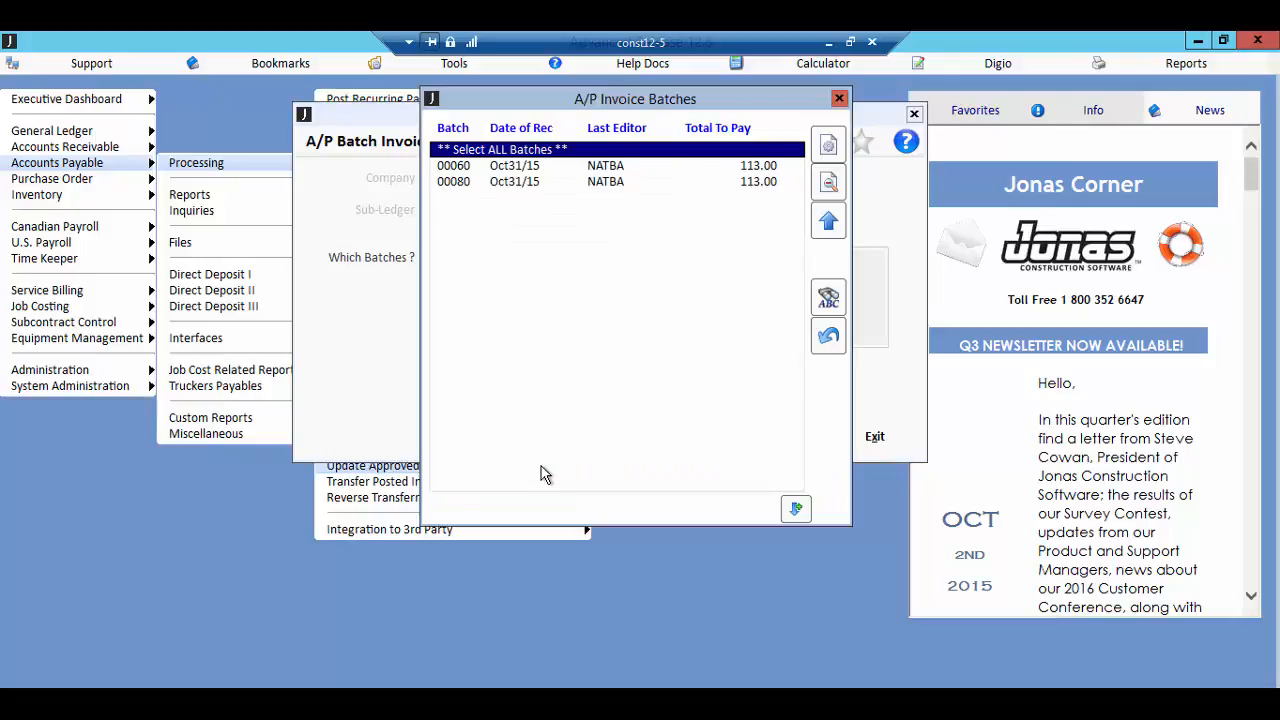
key("Down")
key("Down")
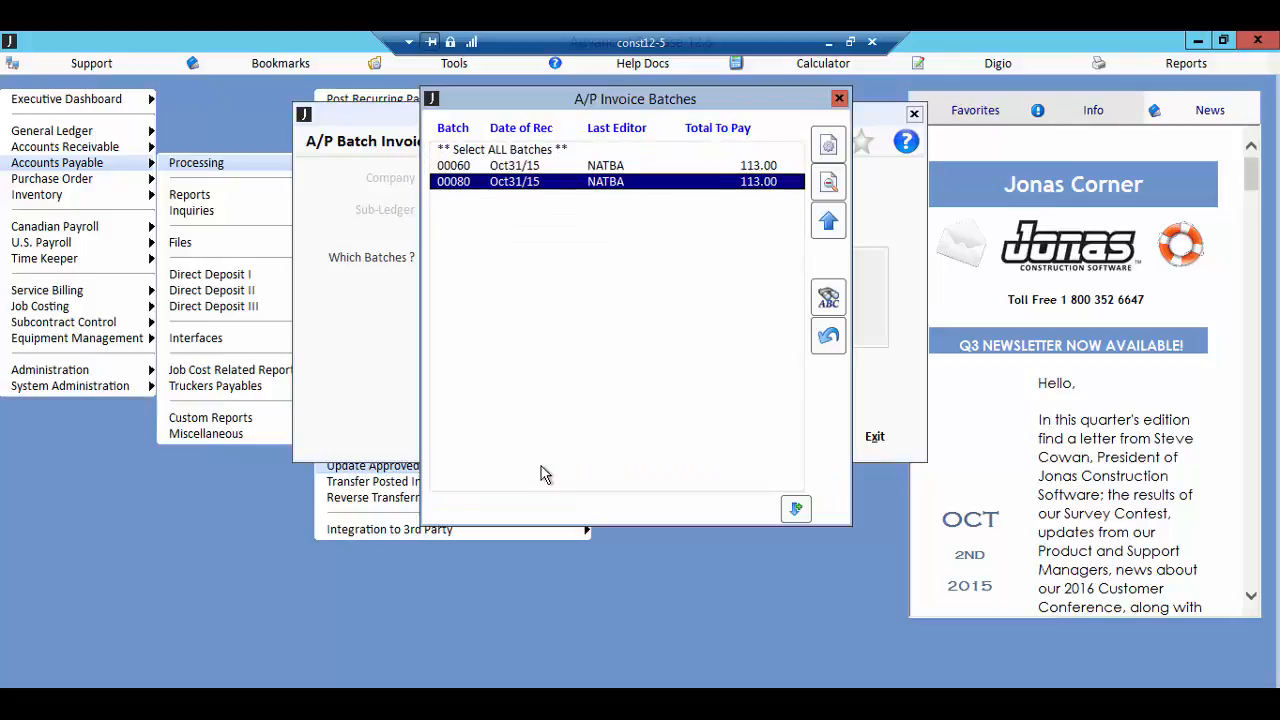
key("Up")
key("Return")
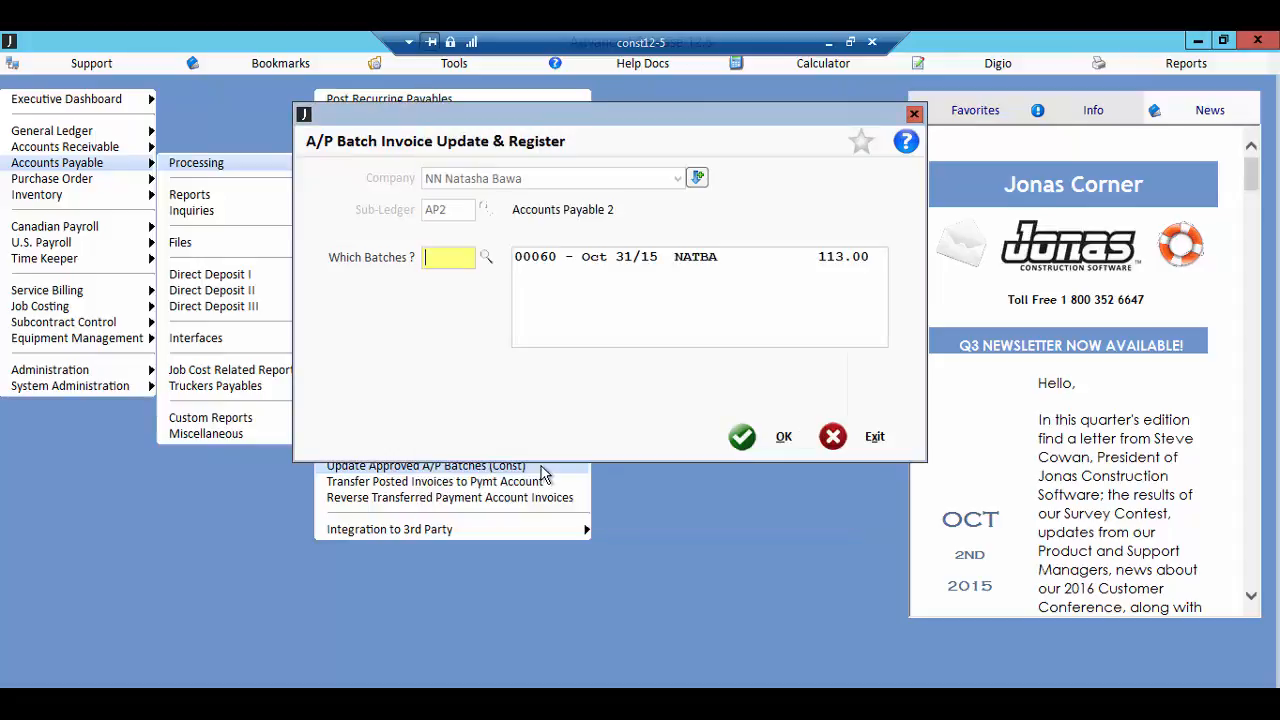
Step: Run the batch update with the register output to an ASCII text file, temporarily activating the October 2015 period
left_click(773, 438)
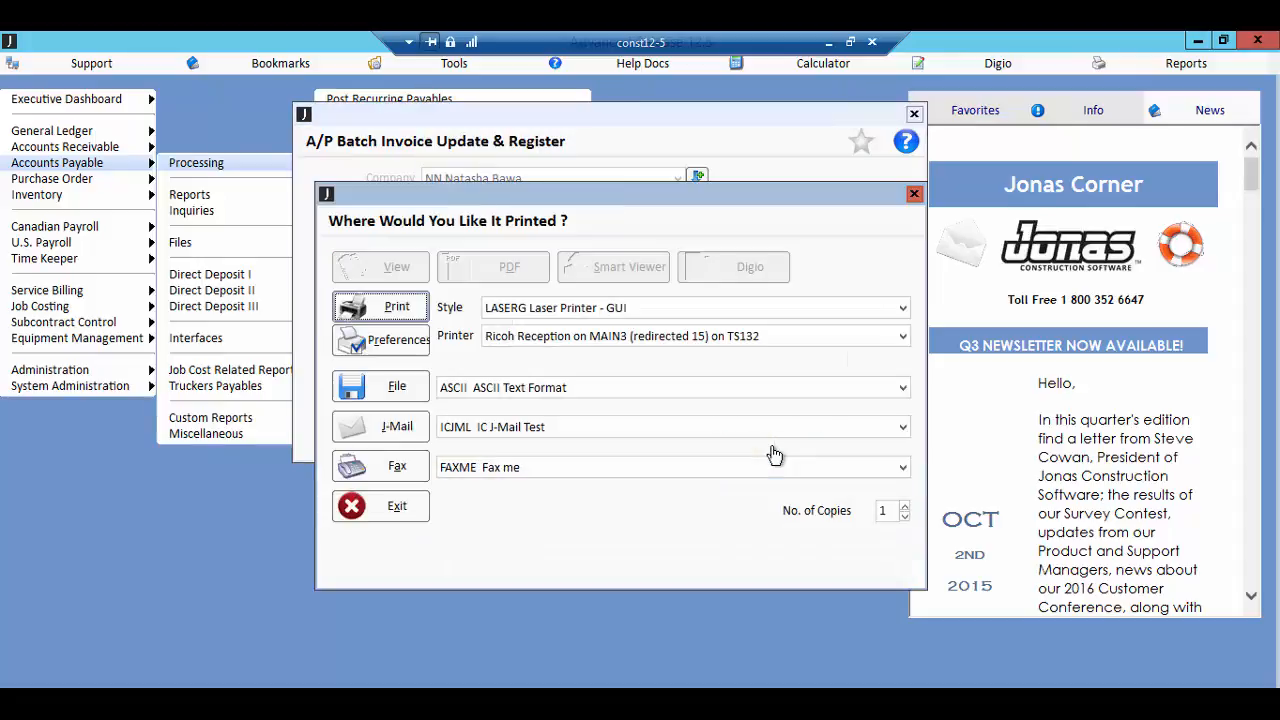
left_click(414, 398)
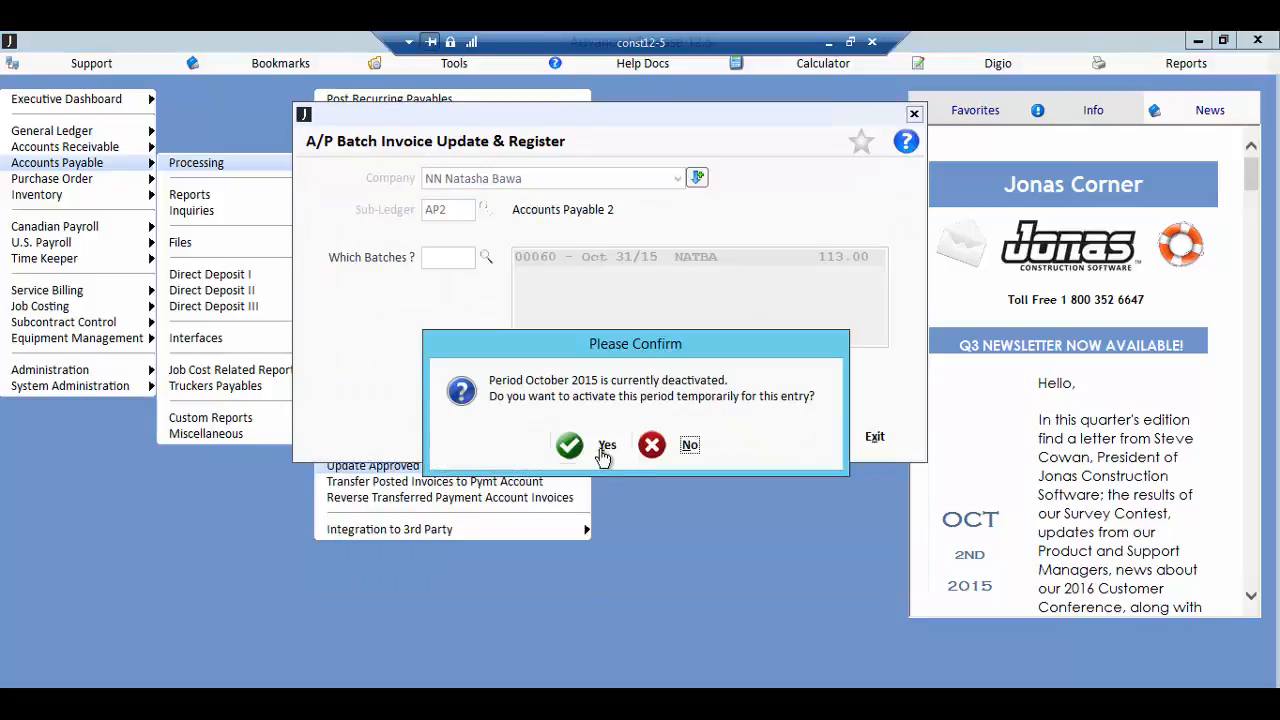
left_click(598, 446)
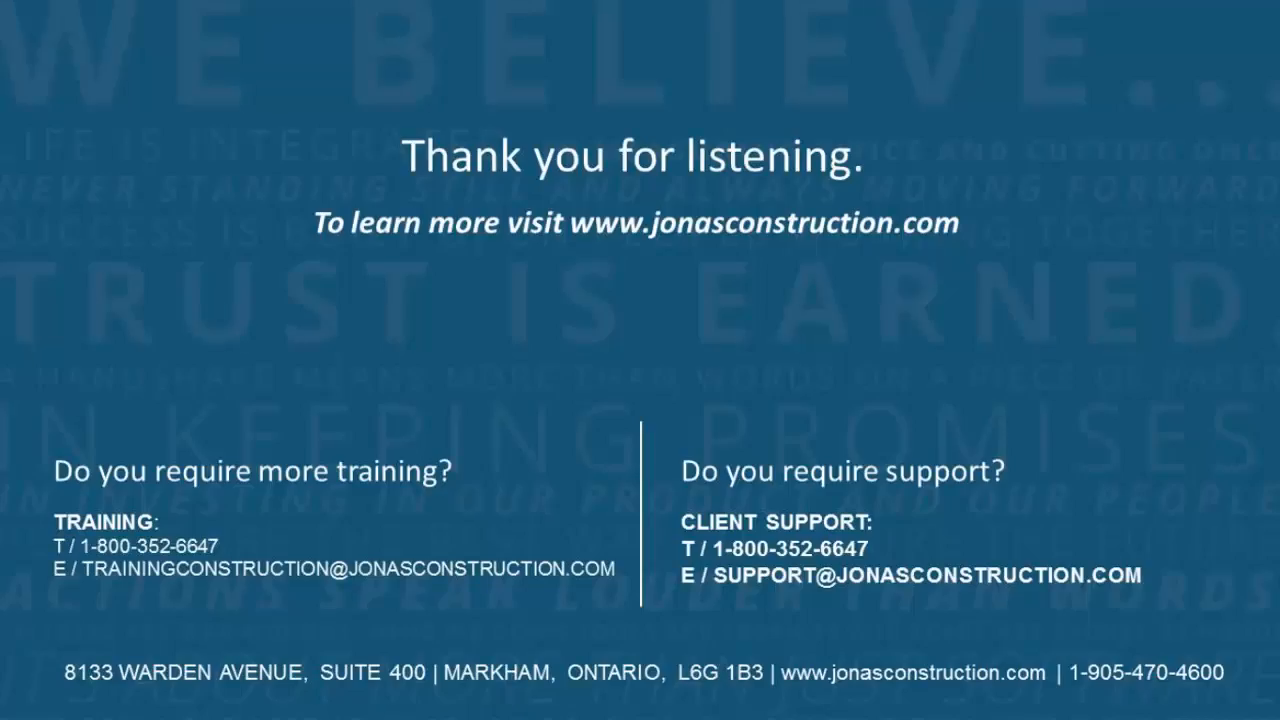